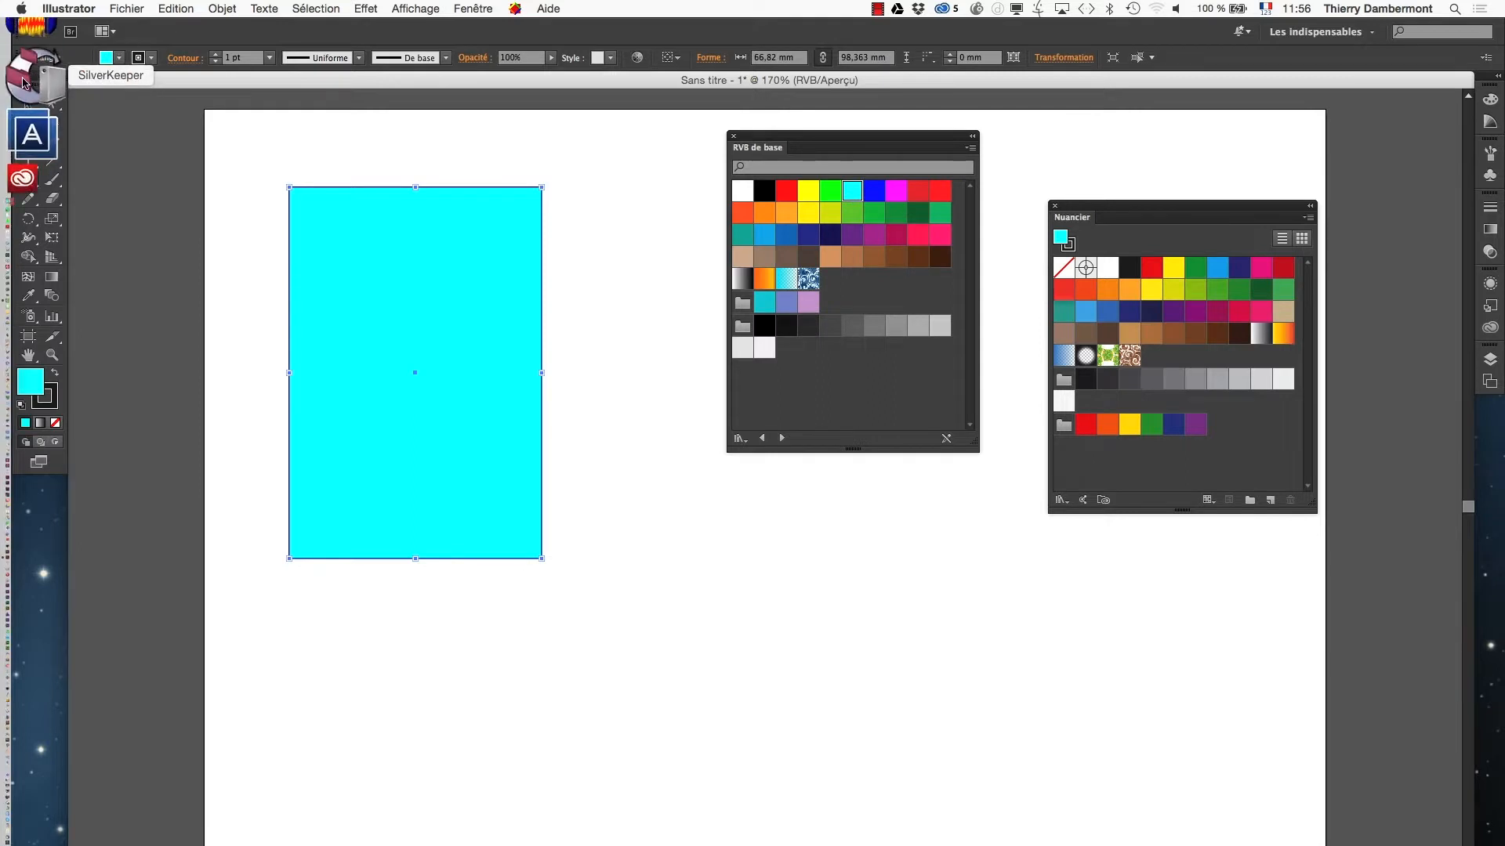
Float the tools panel beside the rectangle, try a green fill on the rectangle, and return it to cyan.
left_click_drag(46, 81, 210, 177)
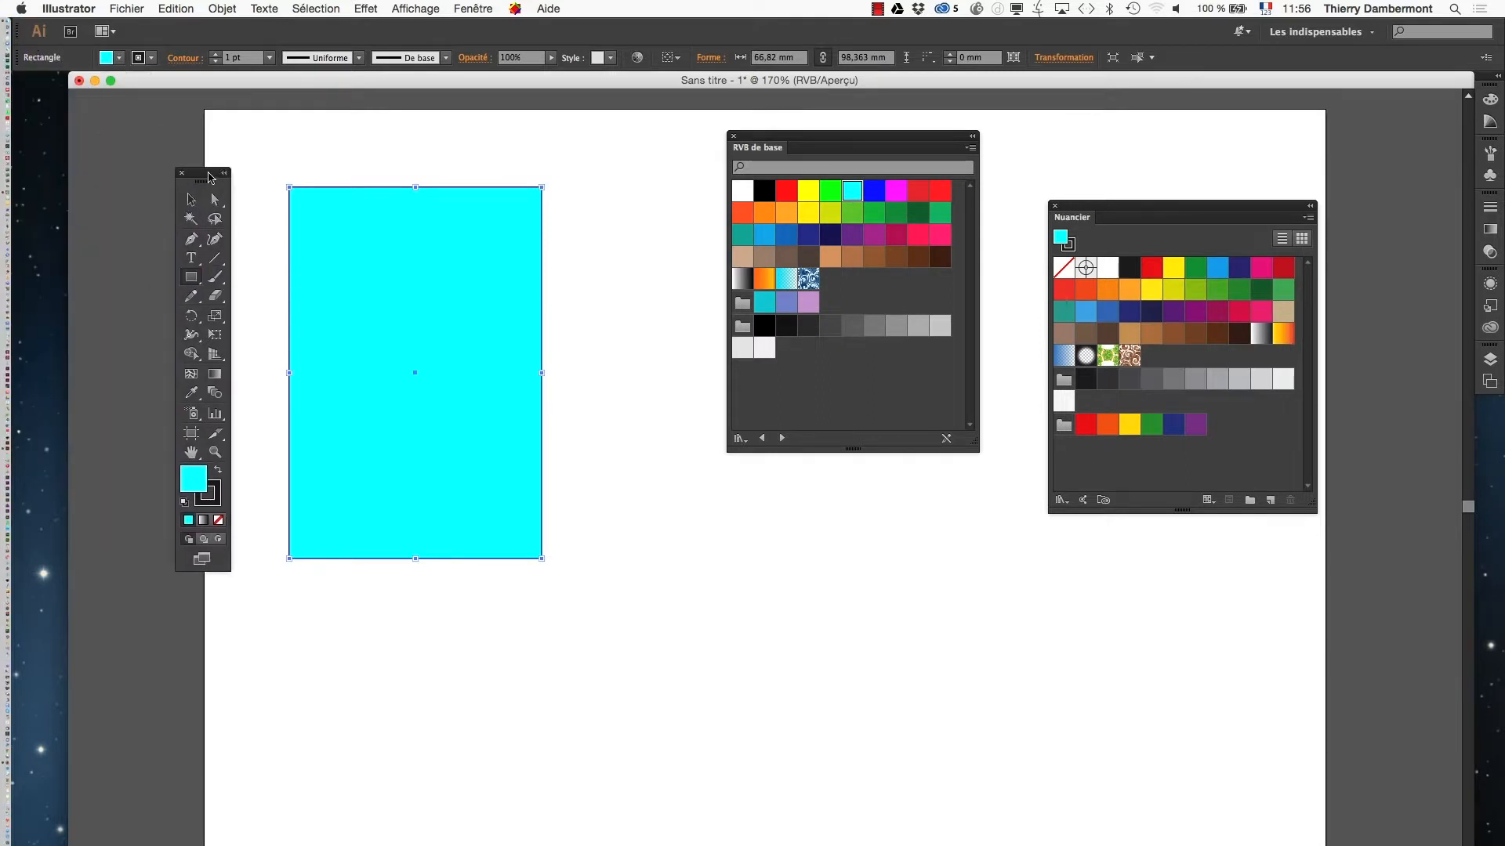
left_click(830, 191)
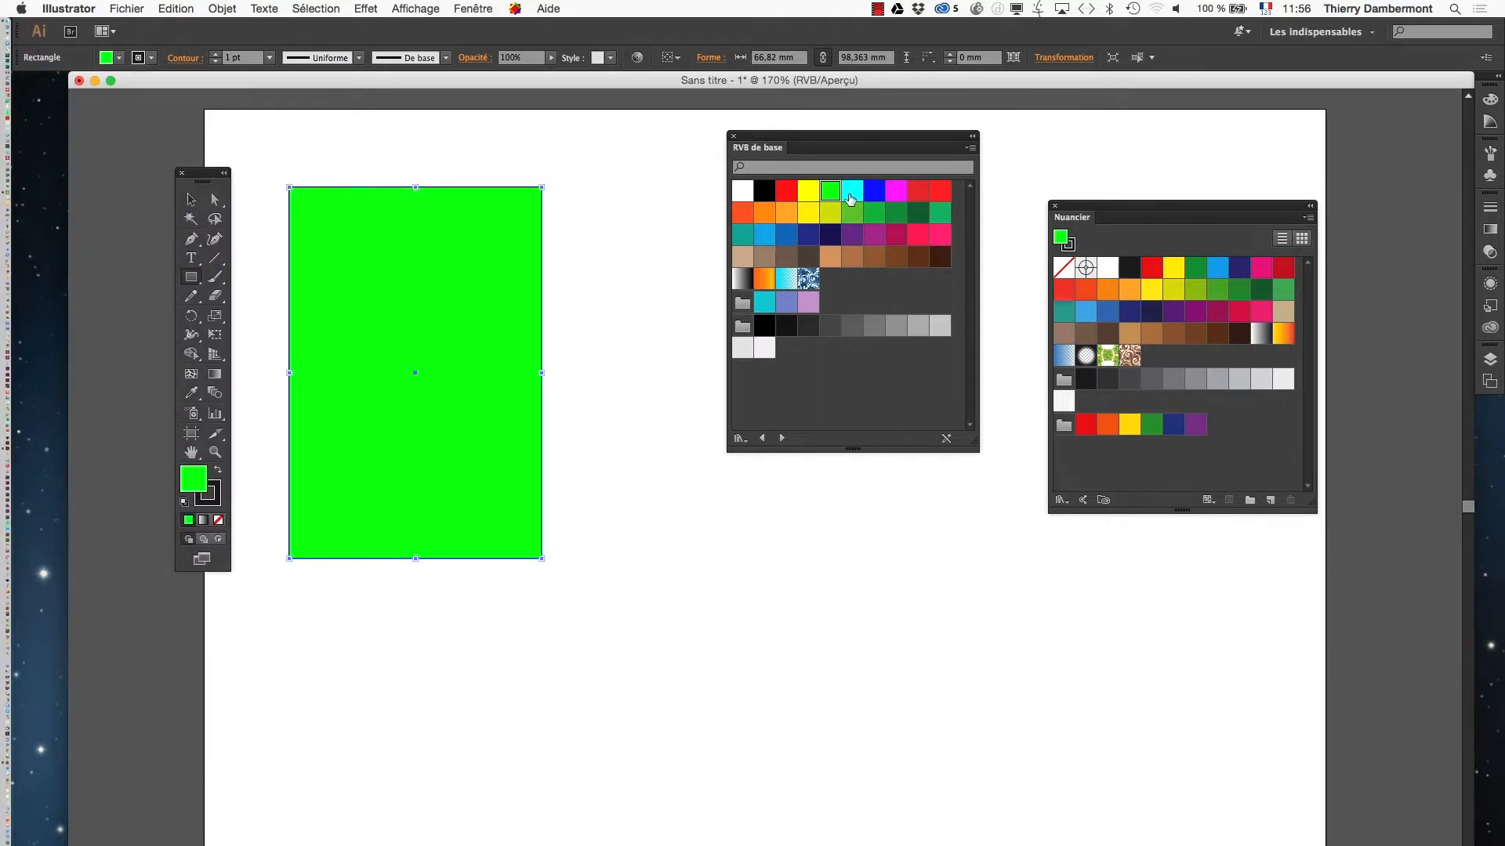
left_click(852, 192)
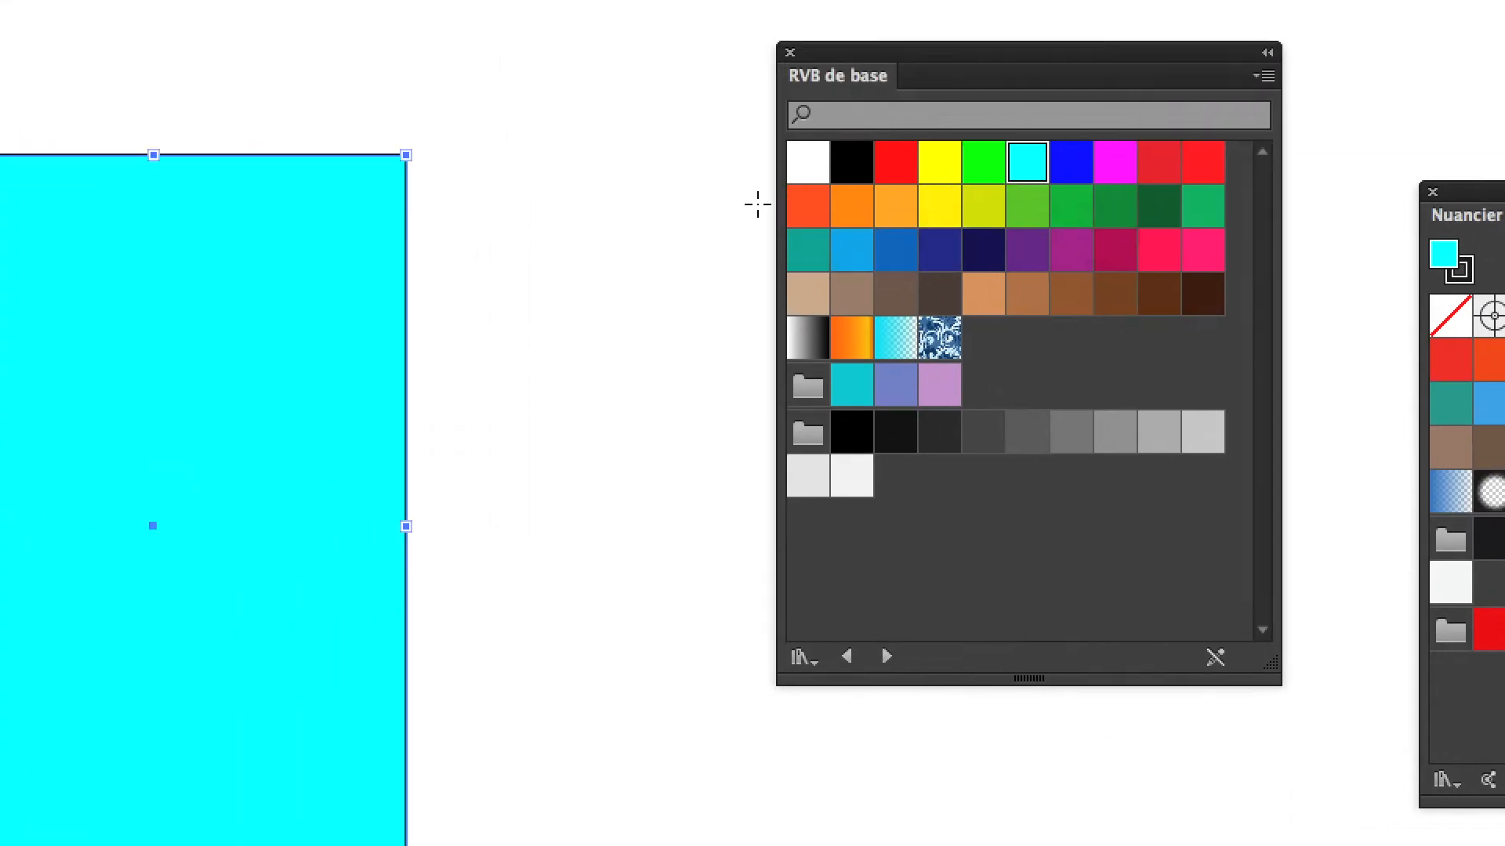
Draw a magenta rectangle over the cyan one's right edge and a green one about 52 × 48 mm over its lower right corner.
left_click_drag(497, 268, 490, 275)
left_click_drag(725, 223, 327, 641)
left_click(877, 201)
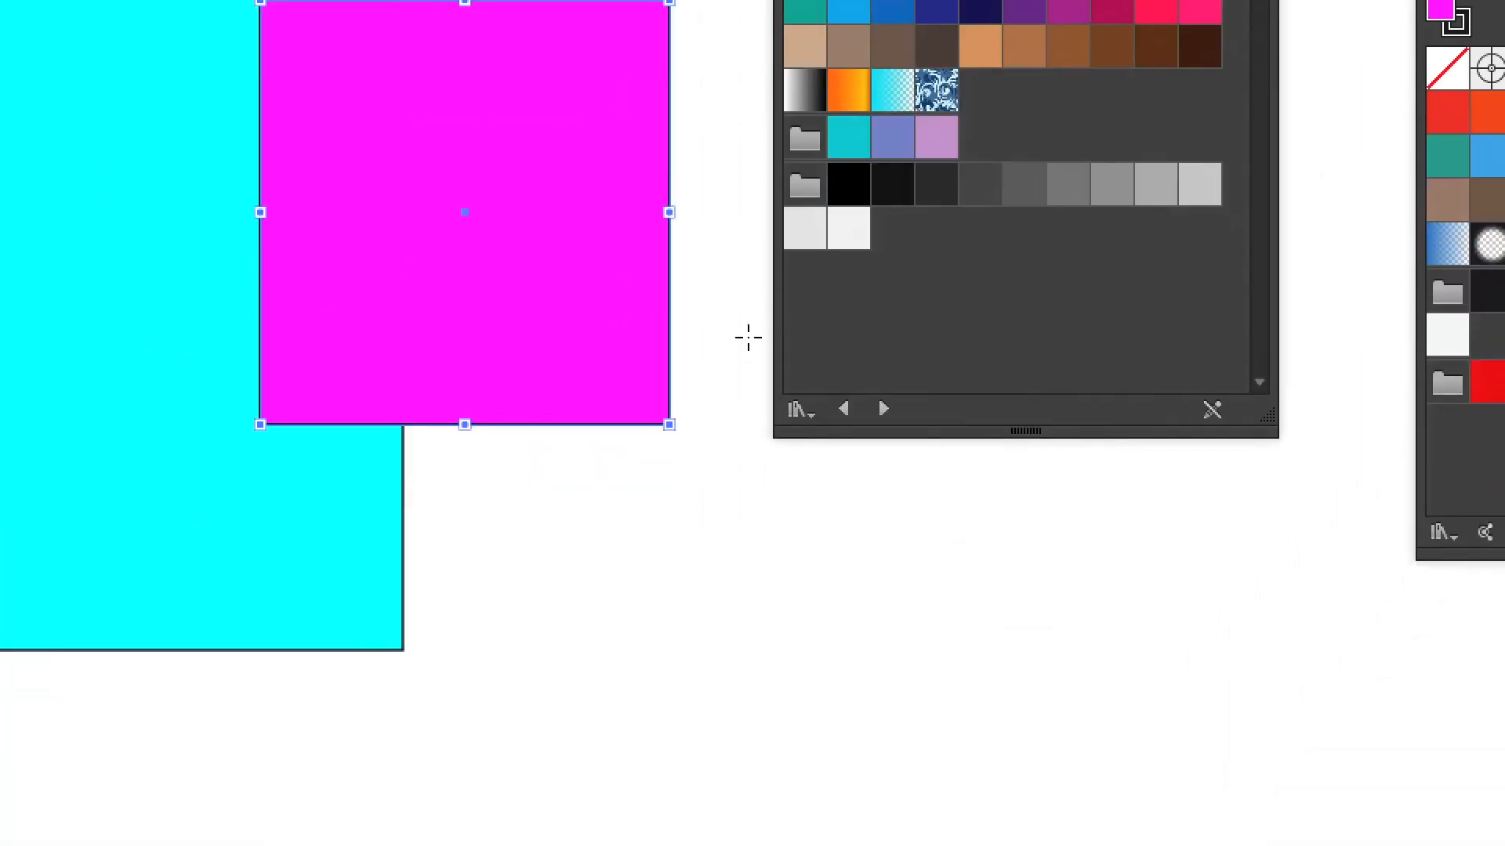
left_click_drag(891, 739, 565, 402)
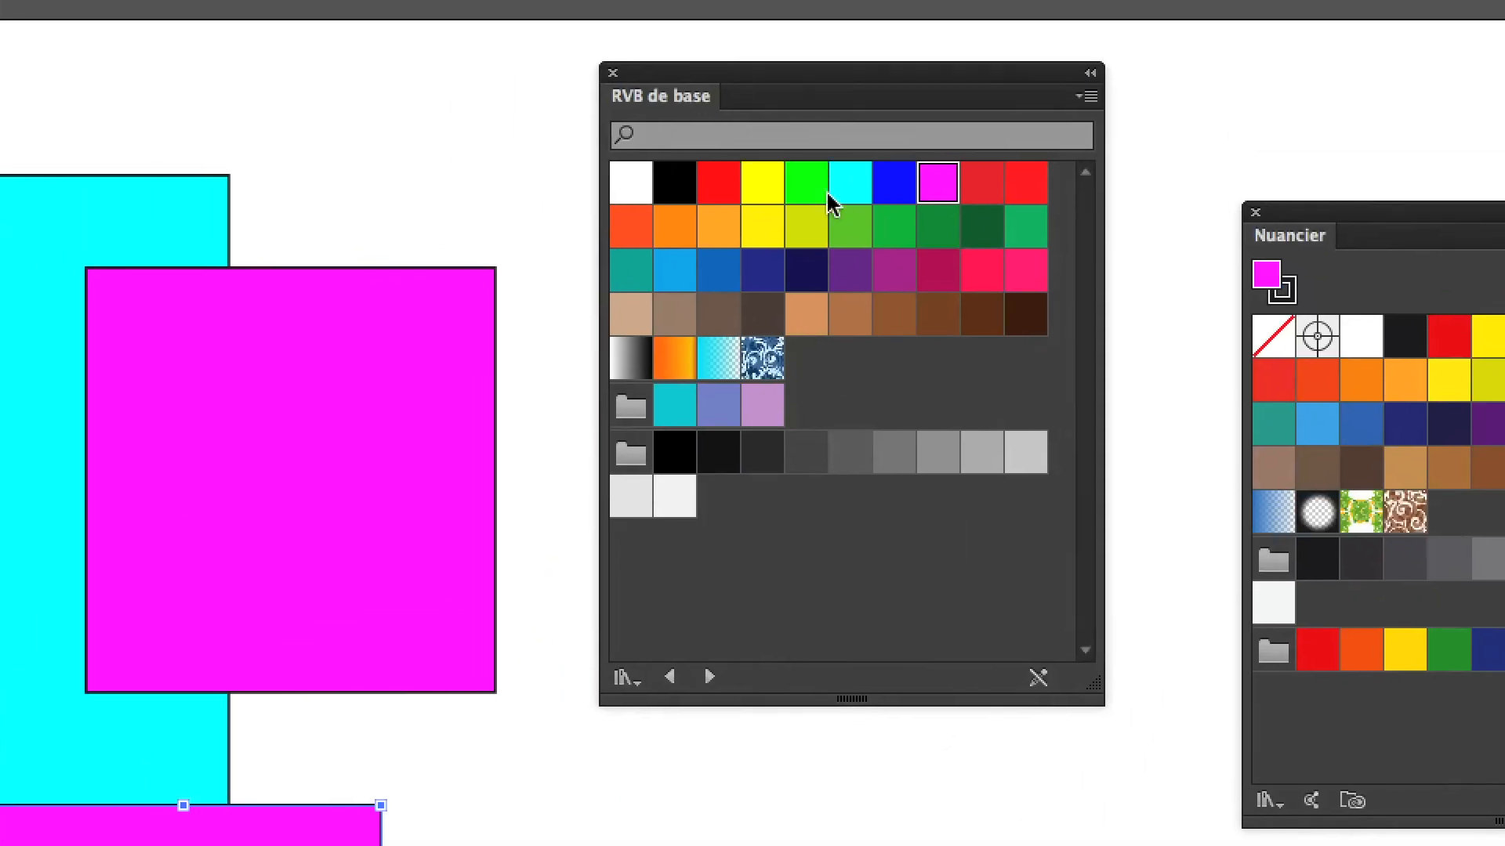
left_click(822, 192)
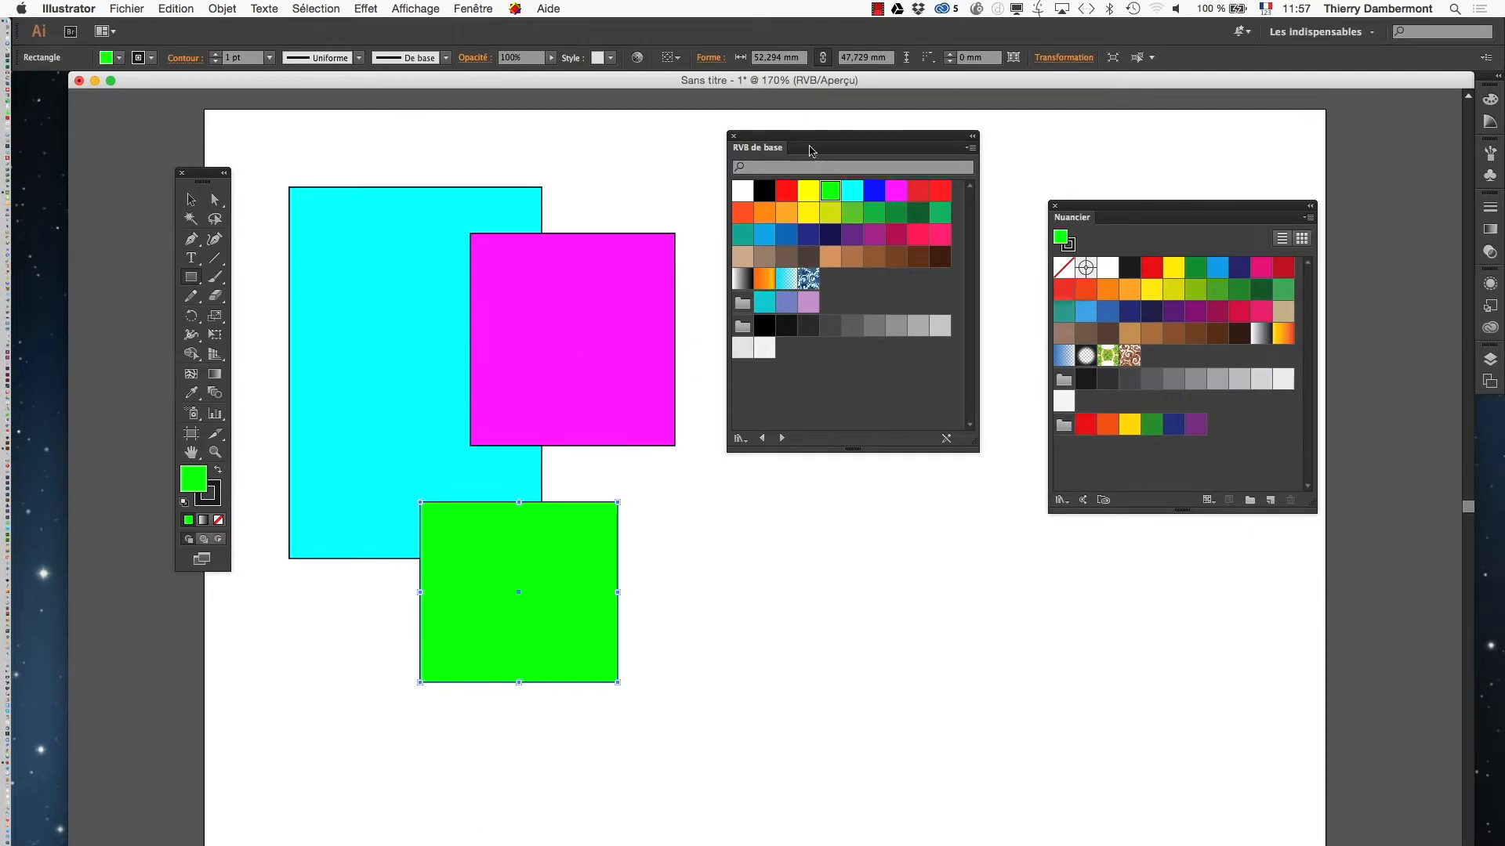
Draw a tall brown rectangle about 39 × 120 mm right of the magenta one and a blue one about 28 × 78 mm overlapping its lower left.
left_click_drag(807, 140, 1029, 126)
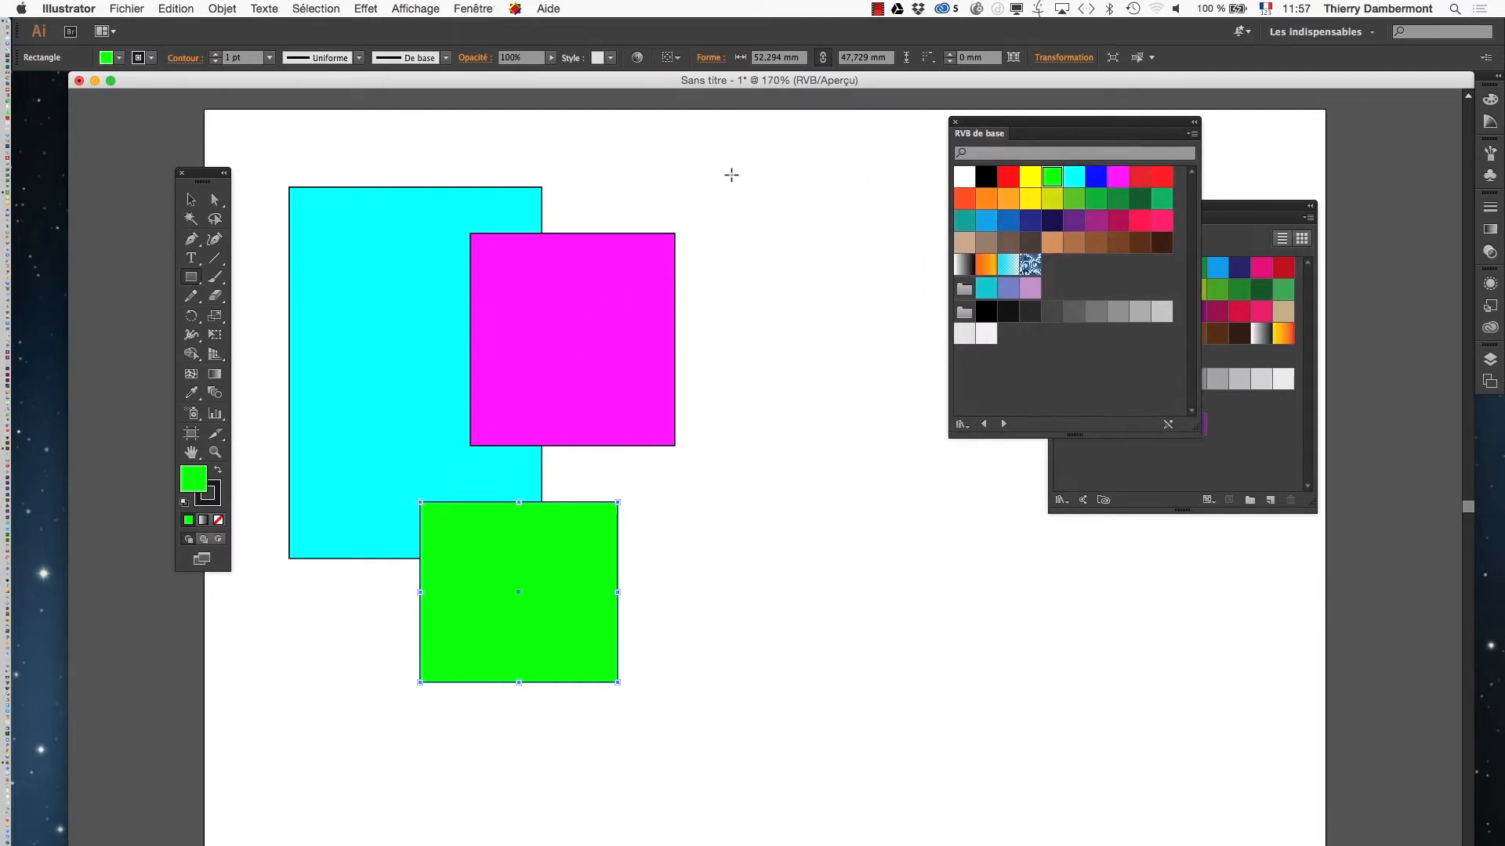
mouse_move(732, 171)
left_mouse_down()
mouse_move(873, 562)
mouse_move(880, 623)
left_mouse_up()
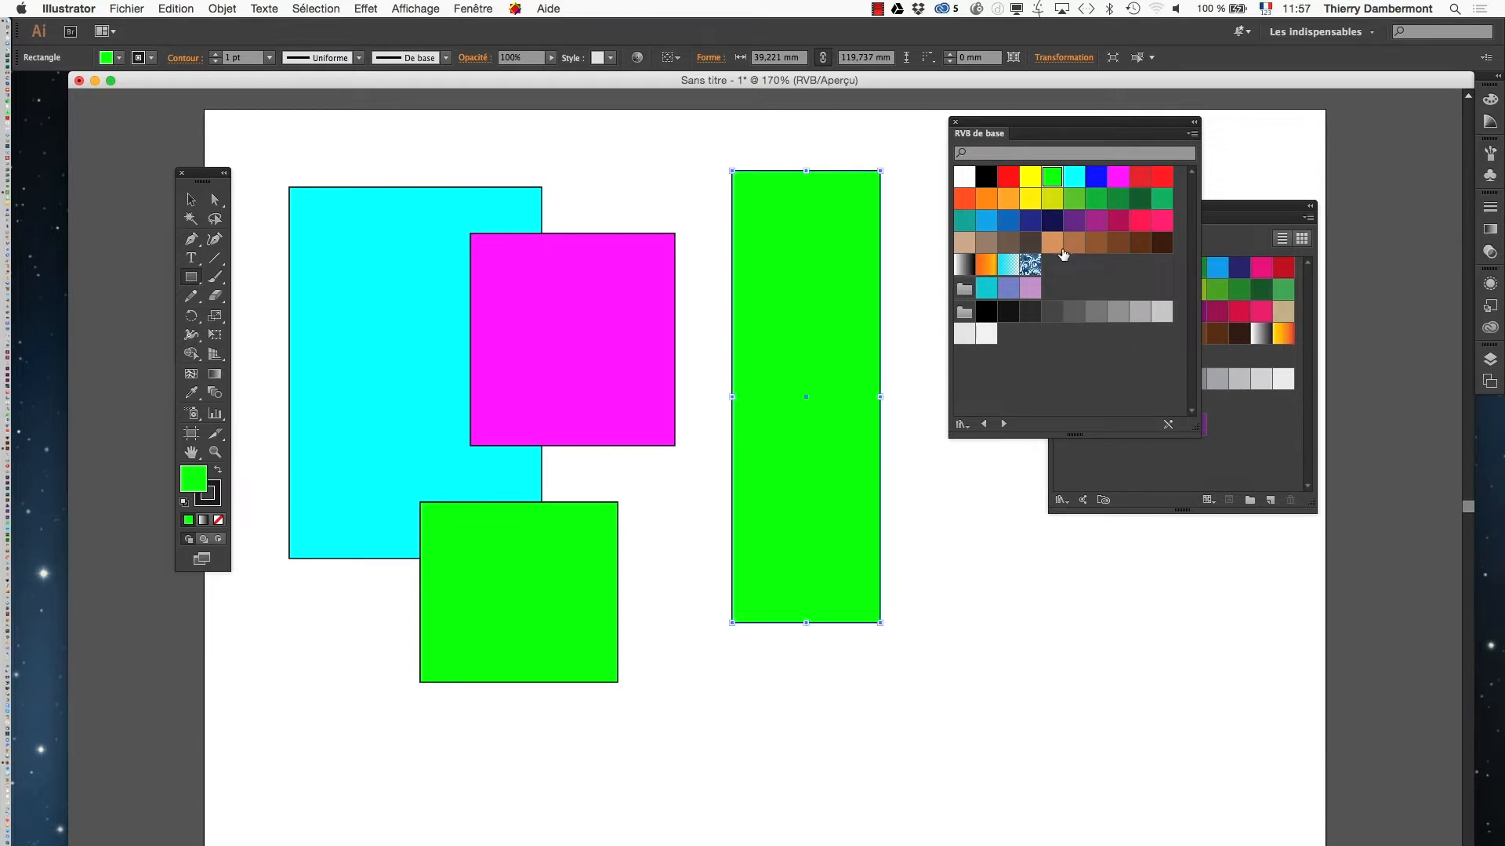
left_click(1010, 245)
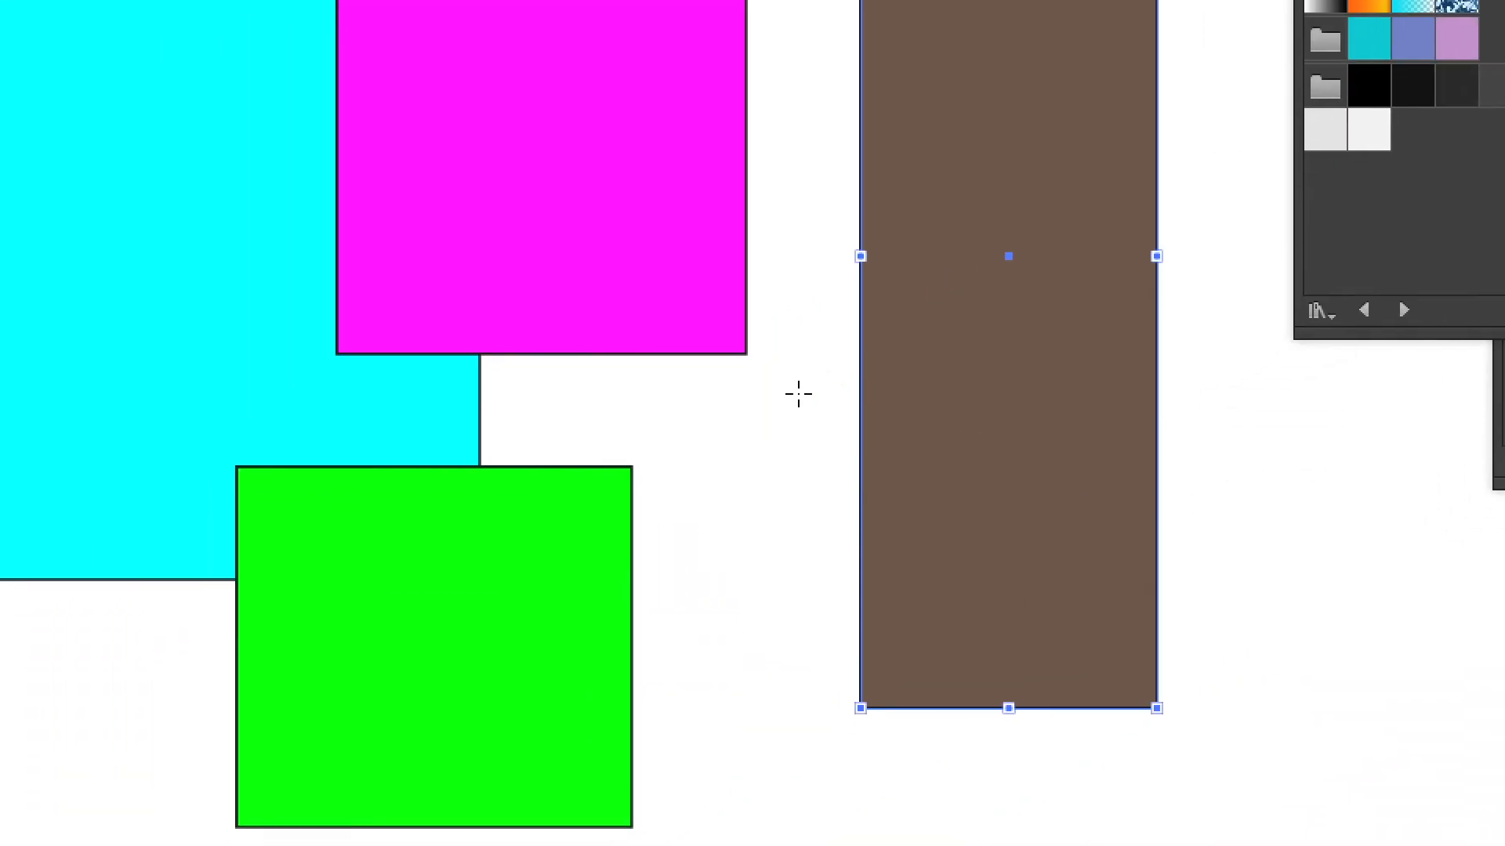
left_click_drag(795, 785, 846, 597)
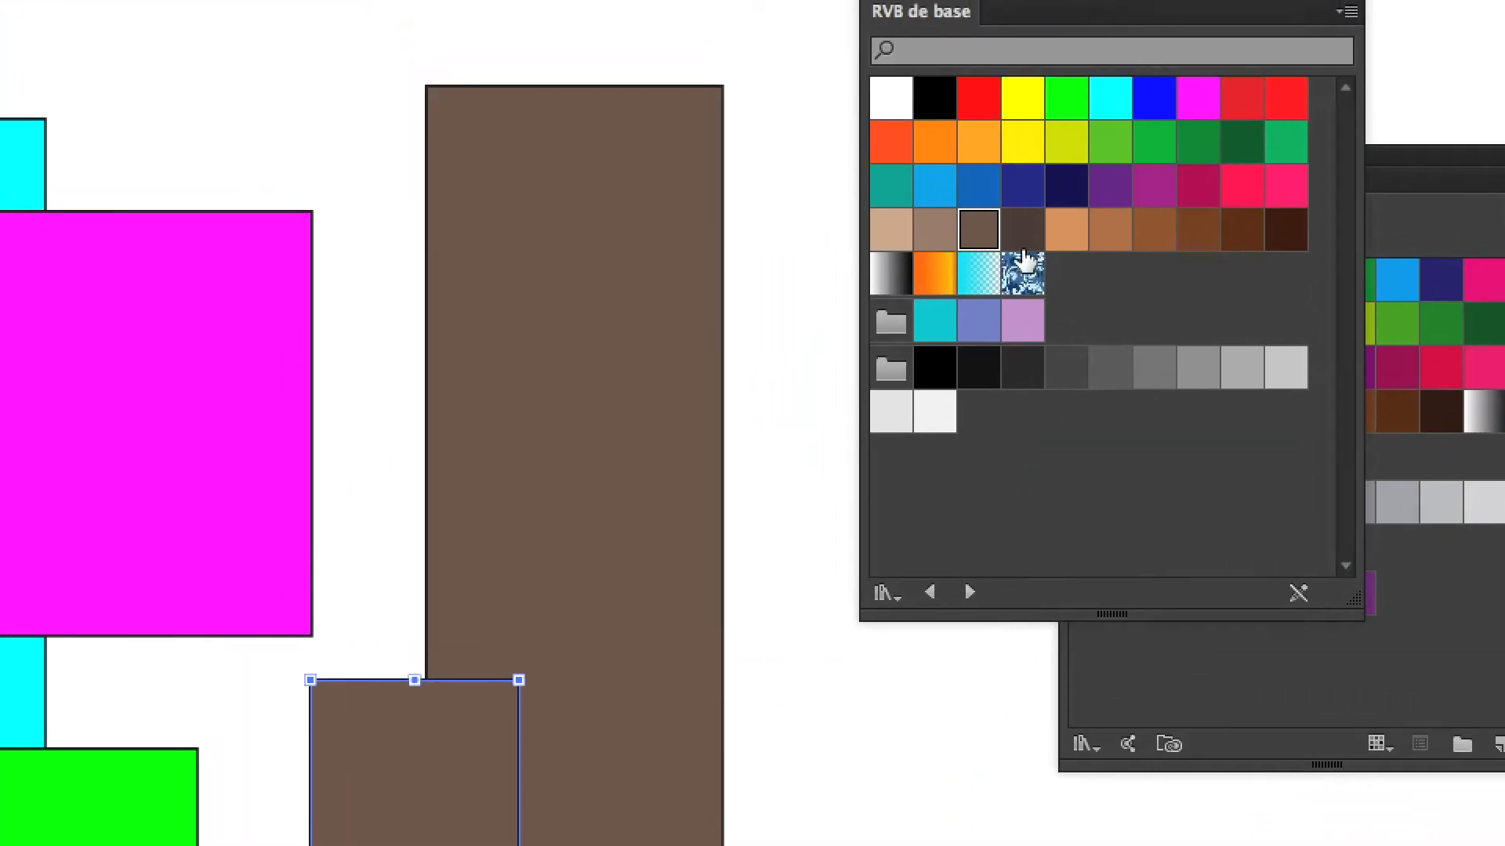
left_click(1008, 239)
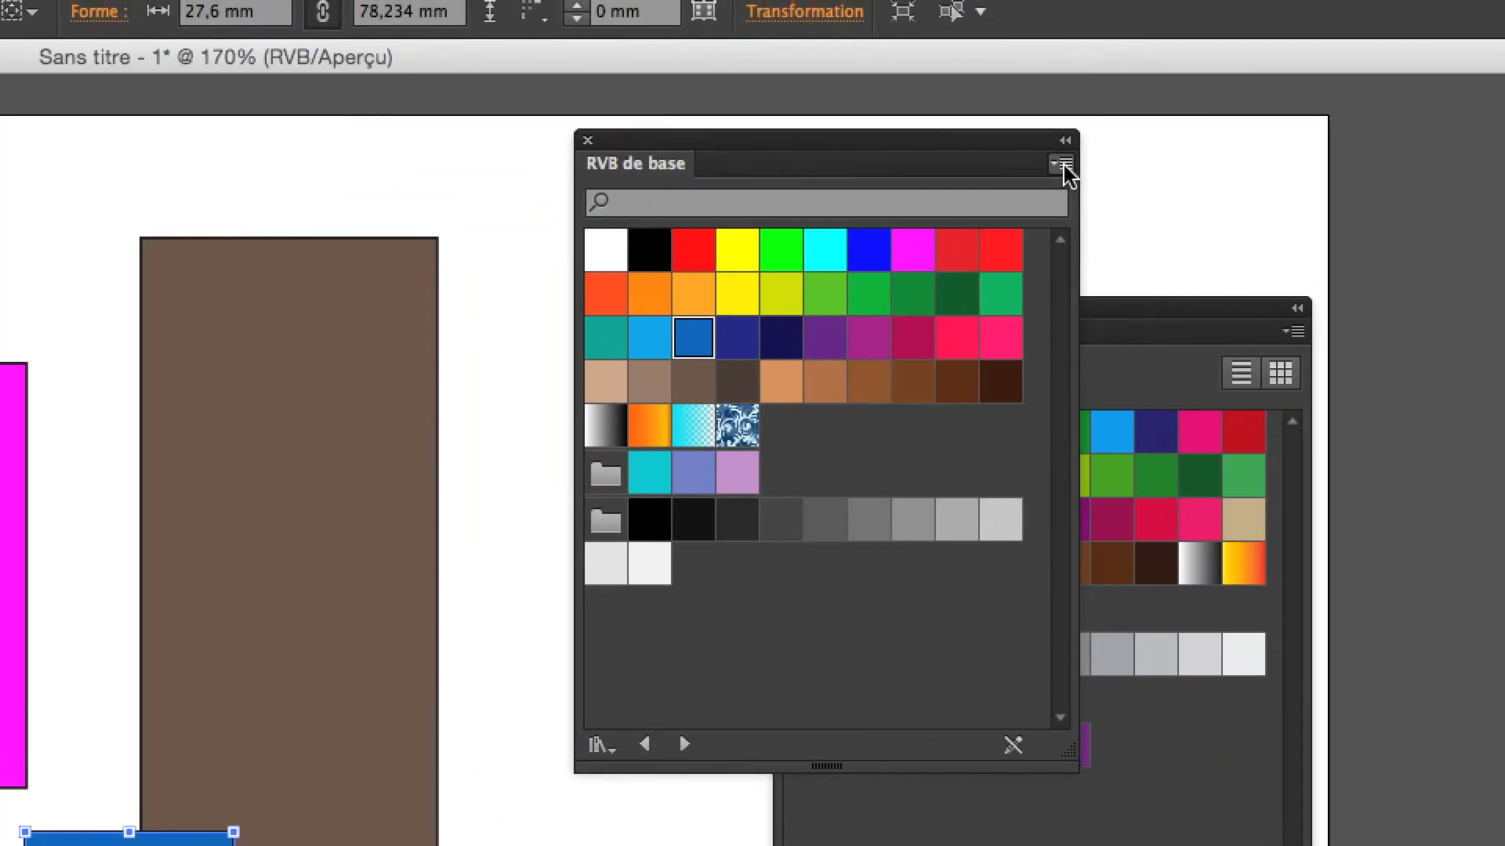
Arrange the swatch panels side by side, with RVB de base at the far right and Nuancier near the brown rectangle.
left_click(1066, 165)
left_click(992, 149)
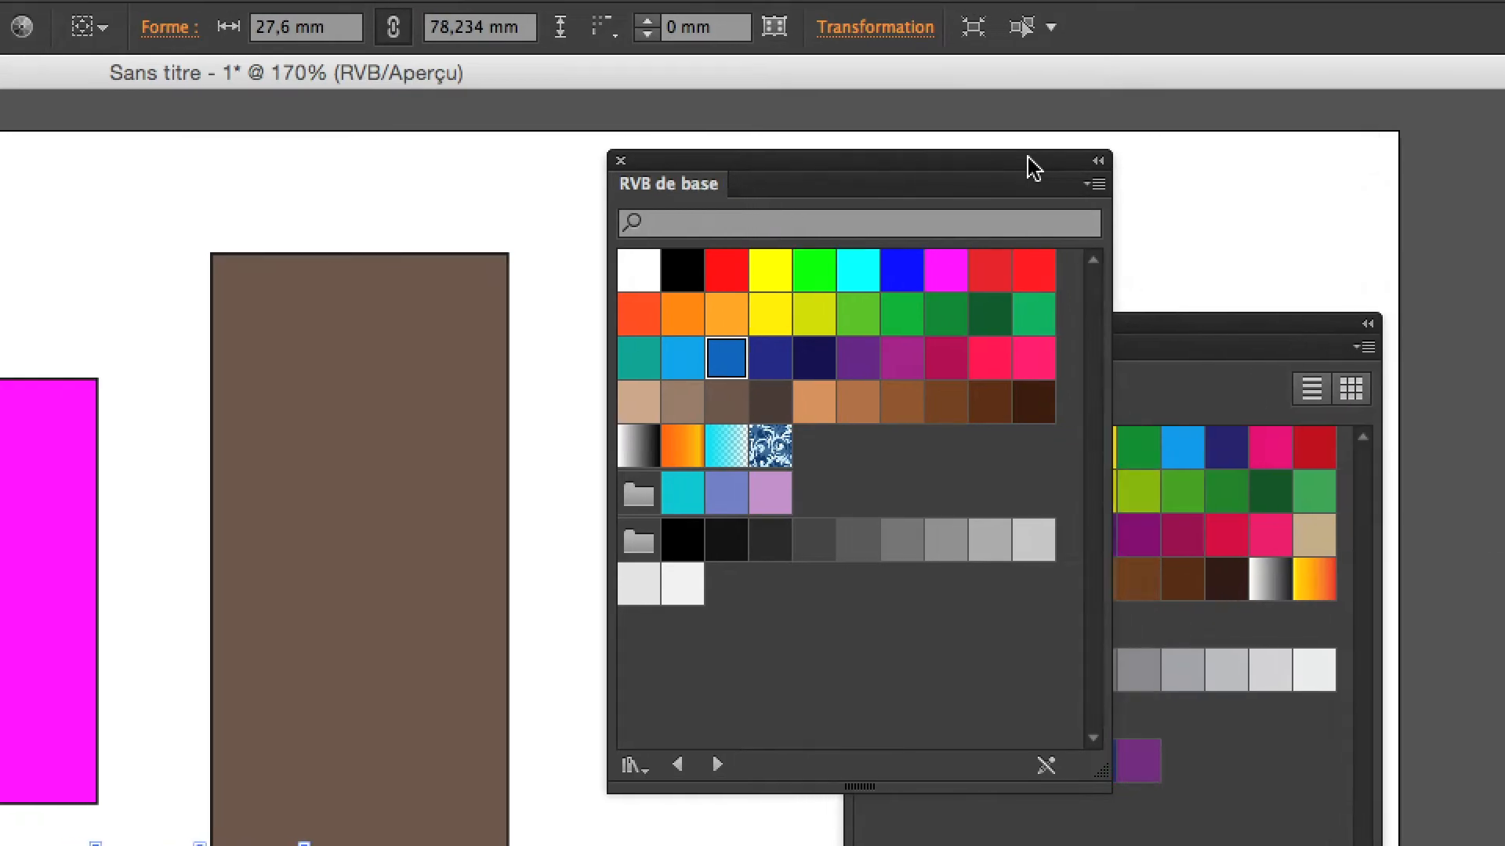
left_click_drag(1033, 167, 675, 182)
left_click(1364, 349)
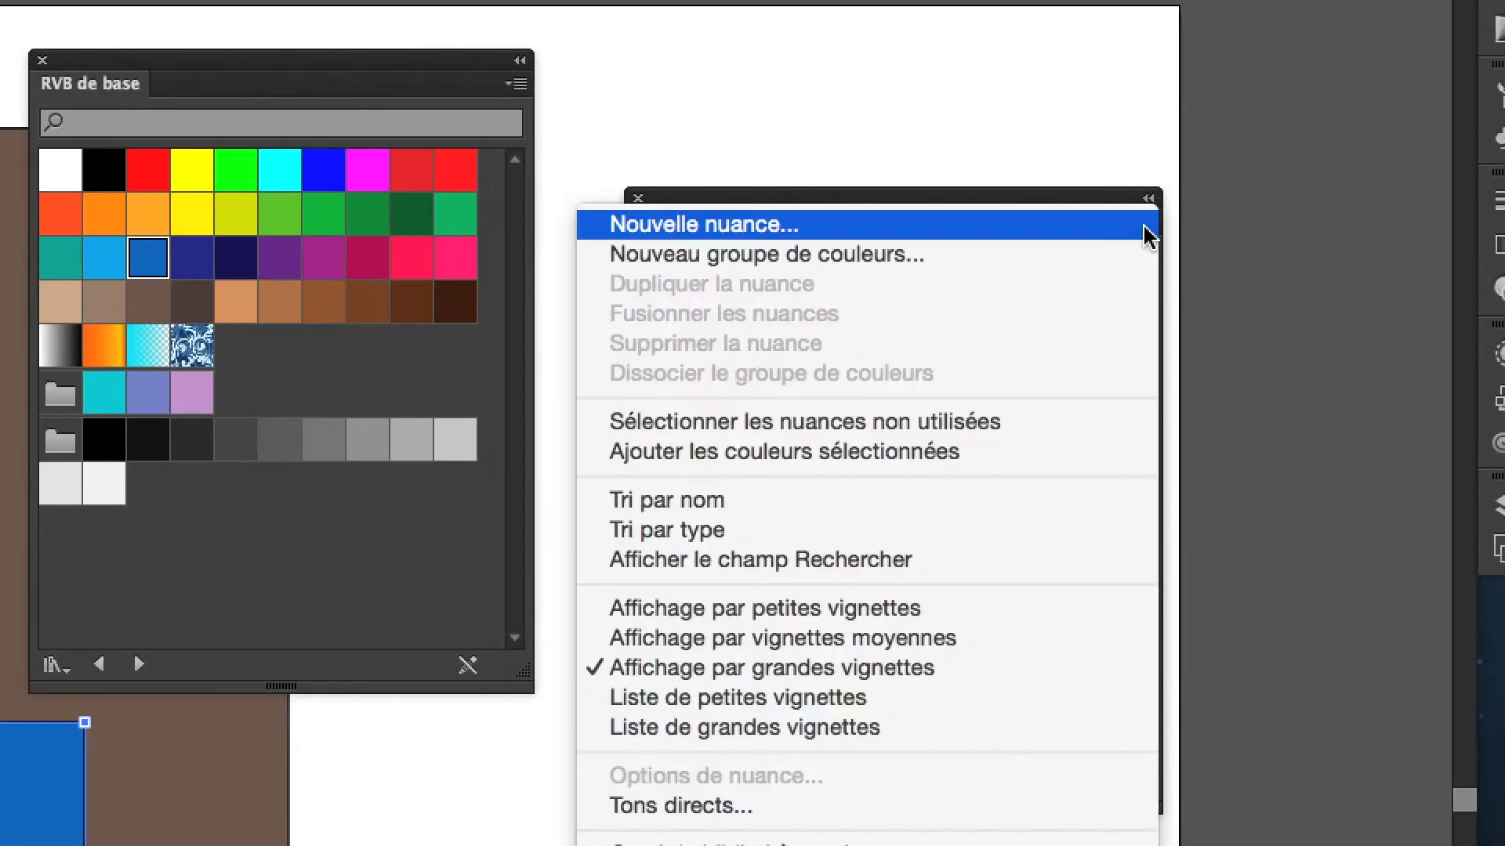
left_click(1086, 197)
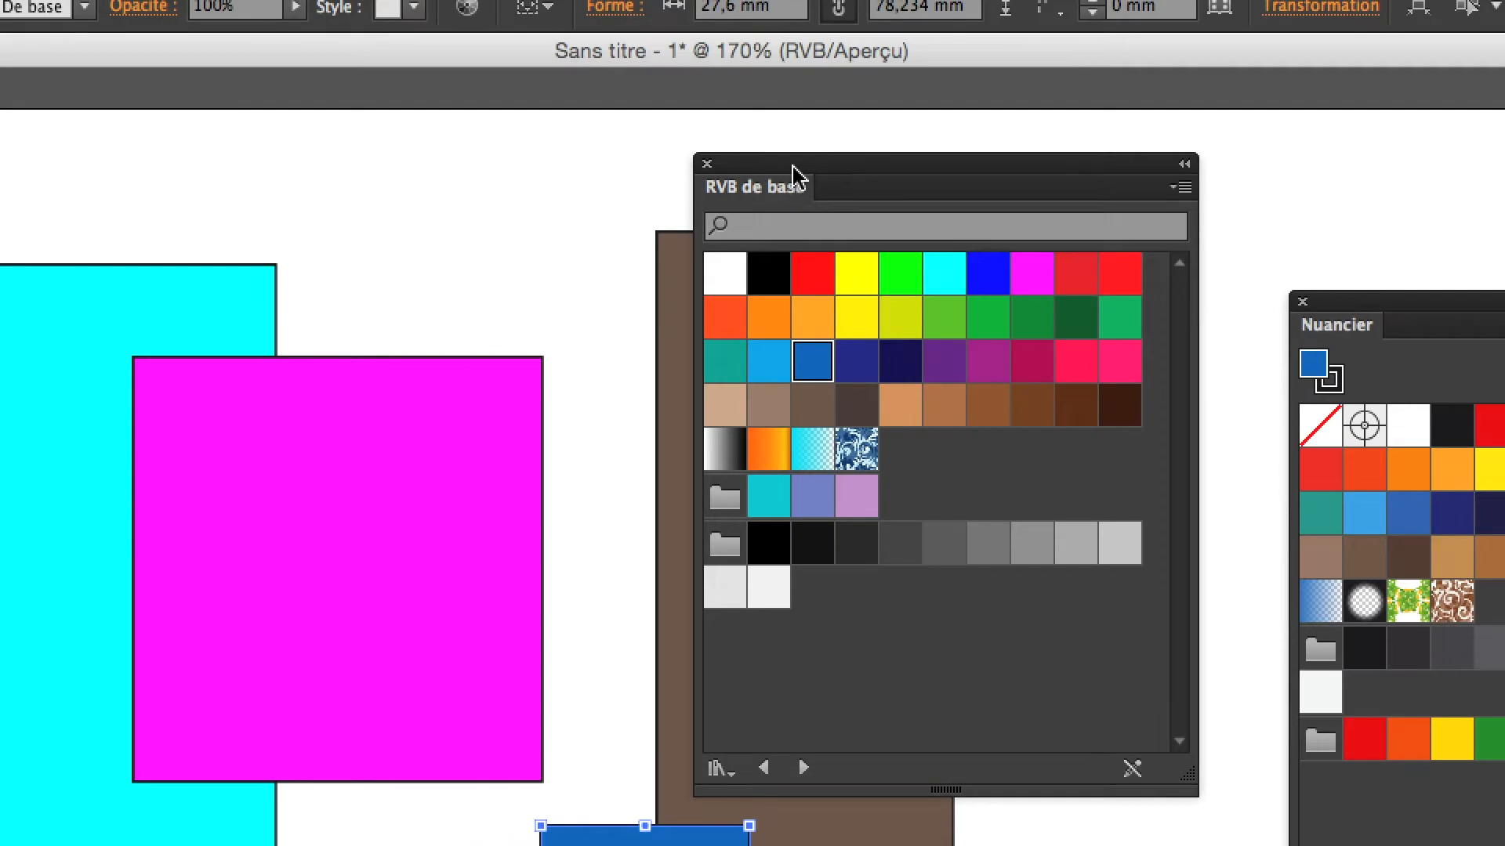
left_click_drag(329, 115, 1420, 148)
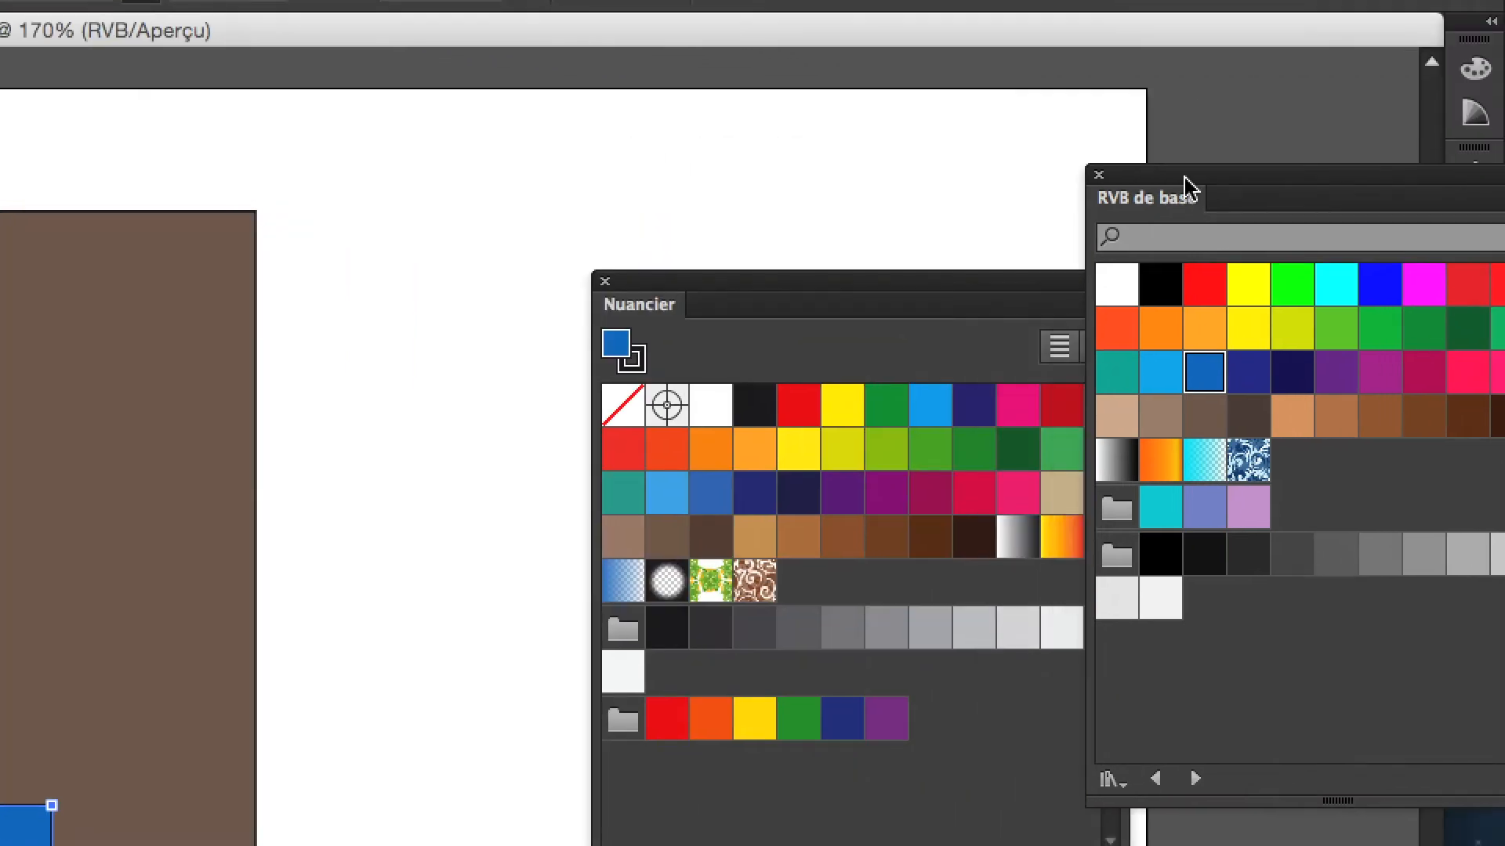
left_click_drag(936, 286, 515, 194)
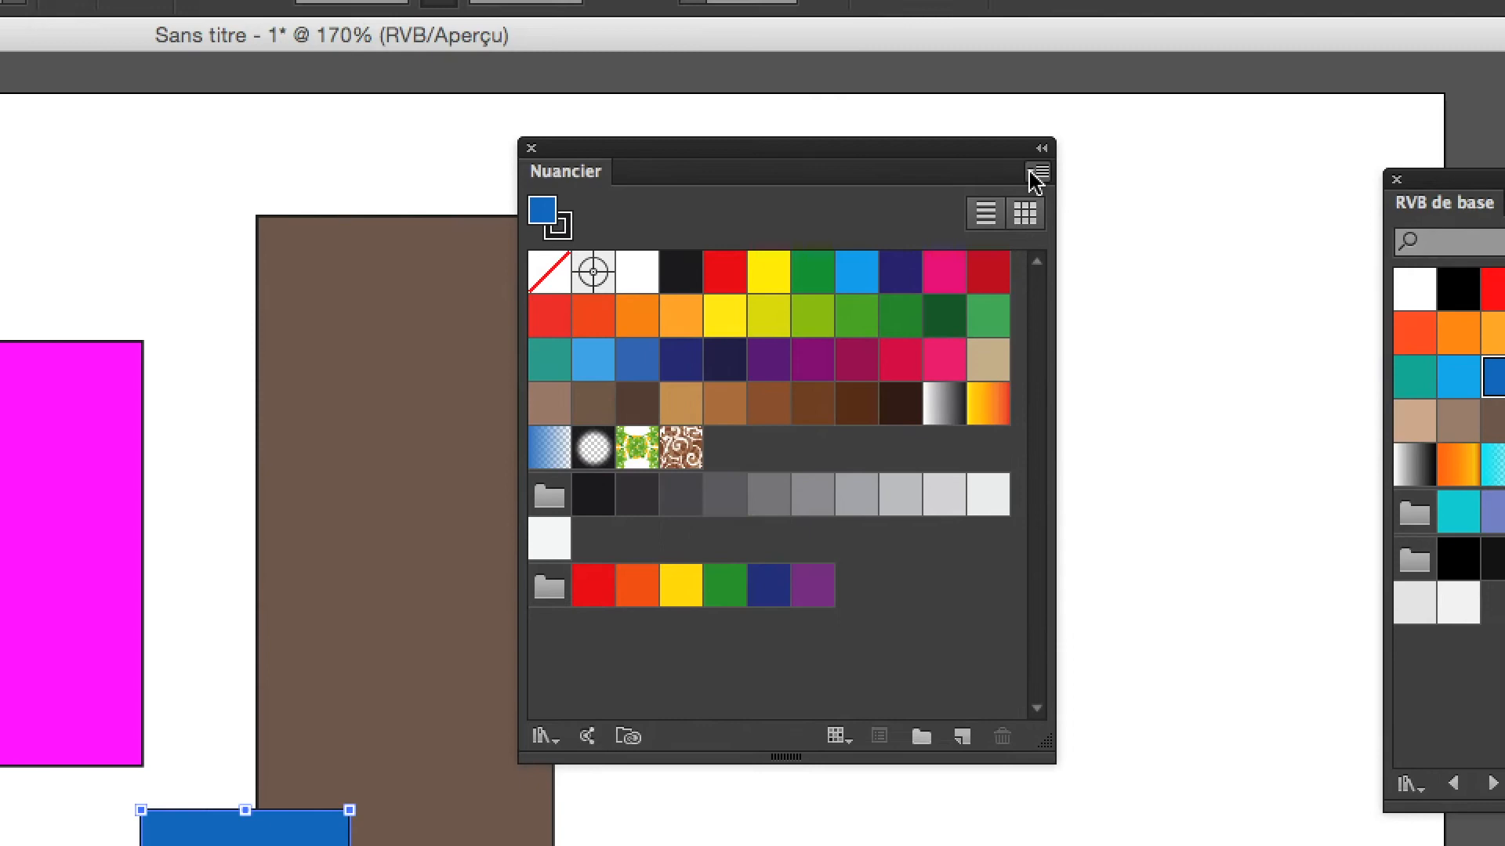
Start a new swatch in the Nuancier with type Couleur quadri and colour mode RVB.
left_click(1181, 83)
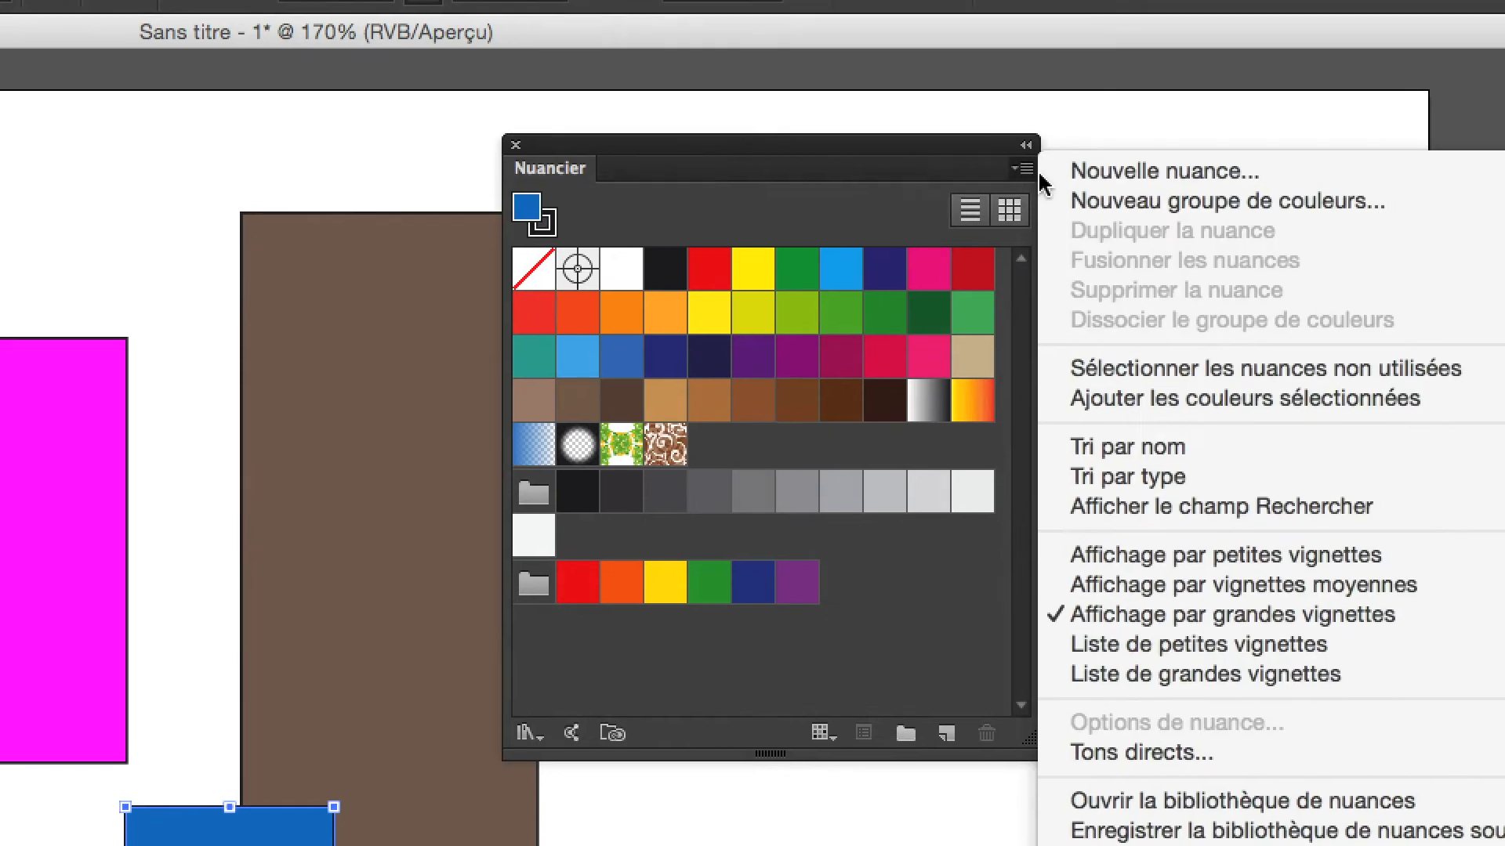
left_click(1046, 174)
left_click(867, 318)
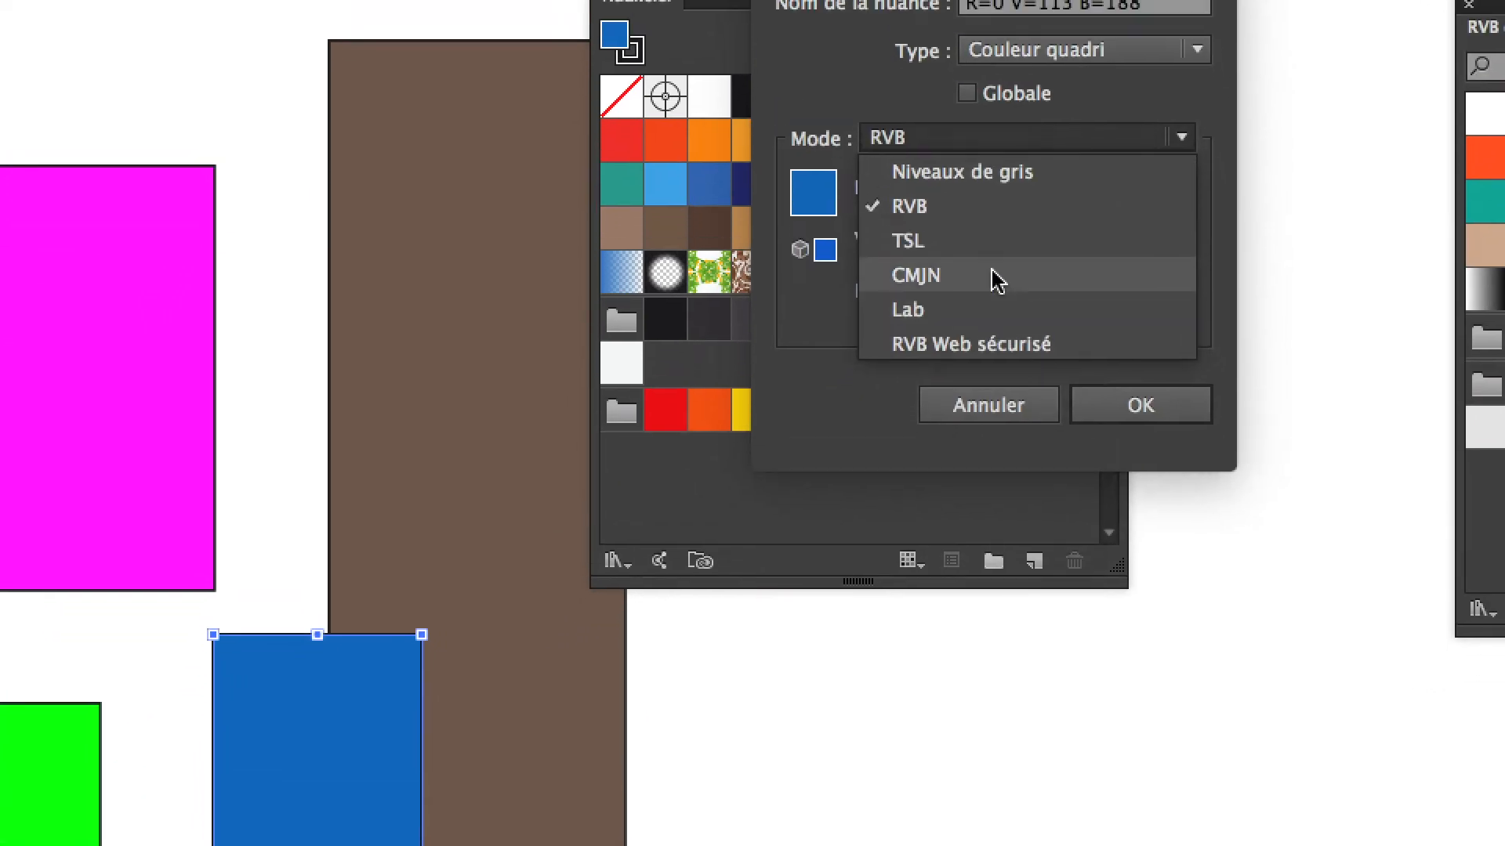
left_click(992, 274)
left_click(968, 138)
left_click(968, 207)
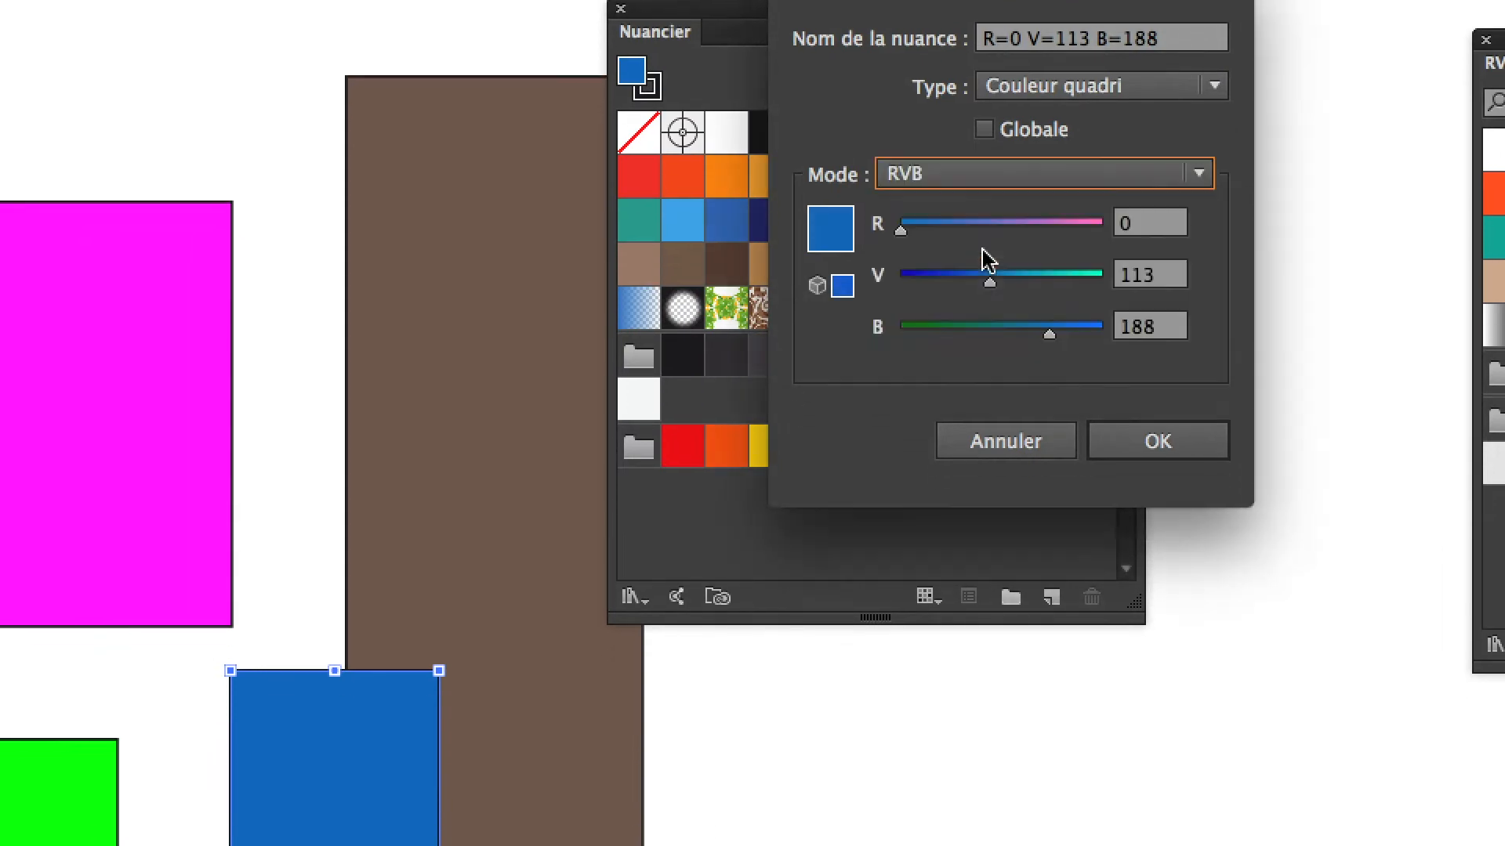
left_click(984, 174)
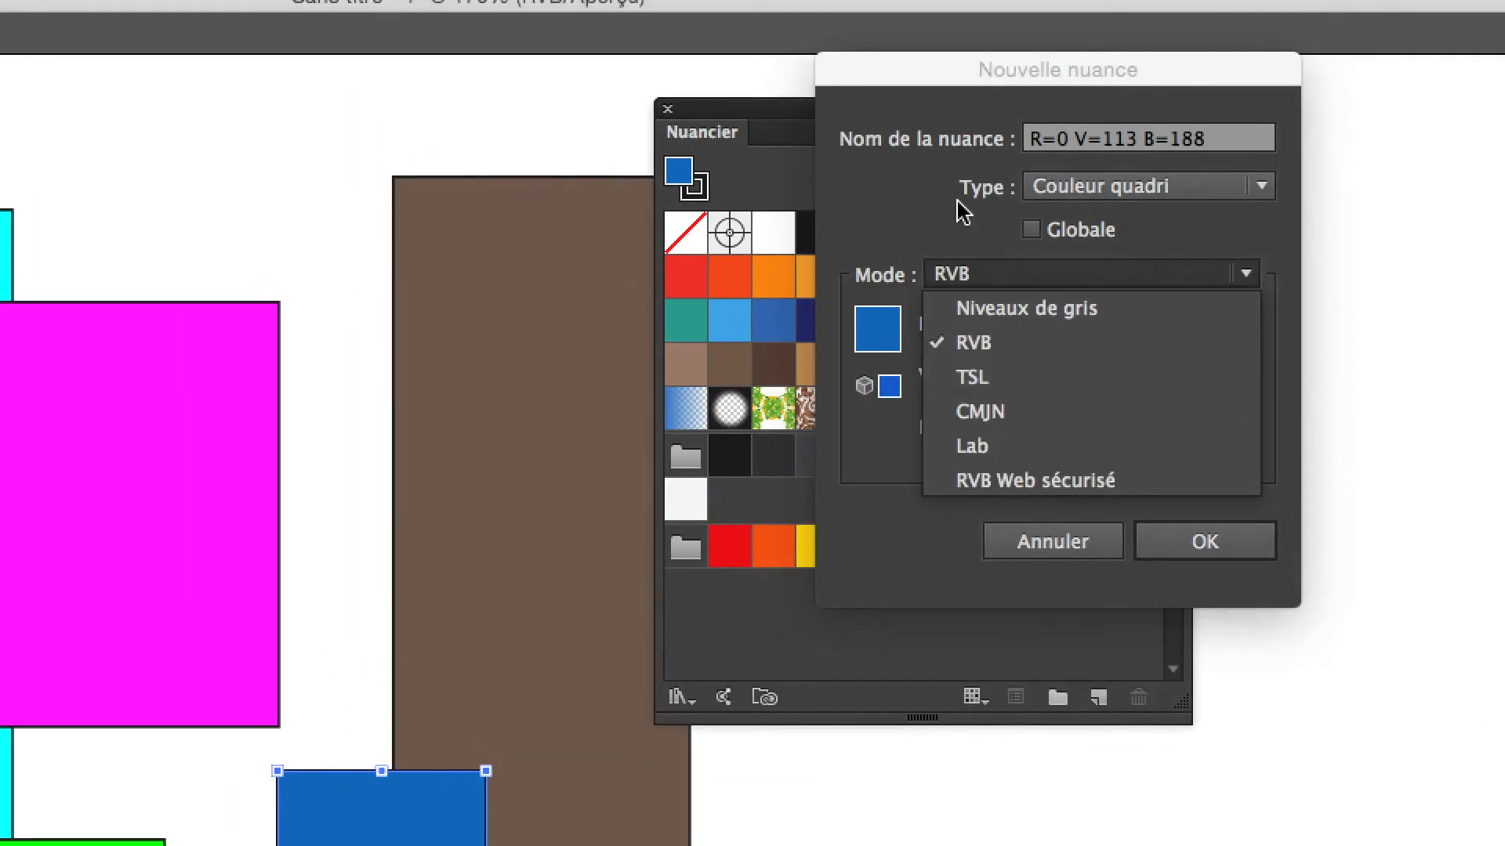
left_click(1092, 79)
left_click(1093, 71)
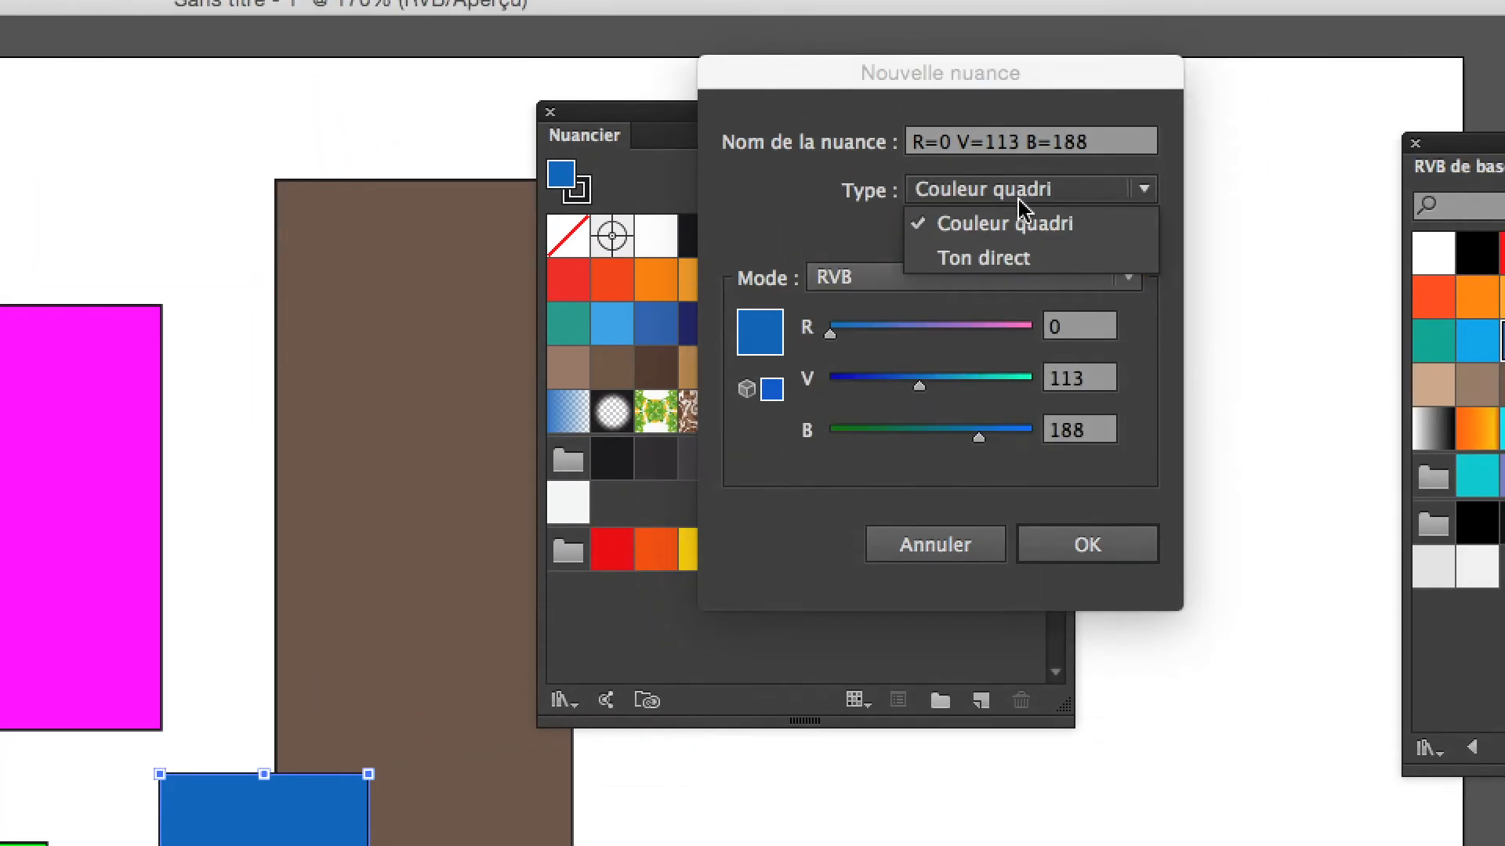
left_click(1019, 219)
left_click(885, 279)
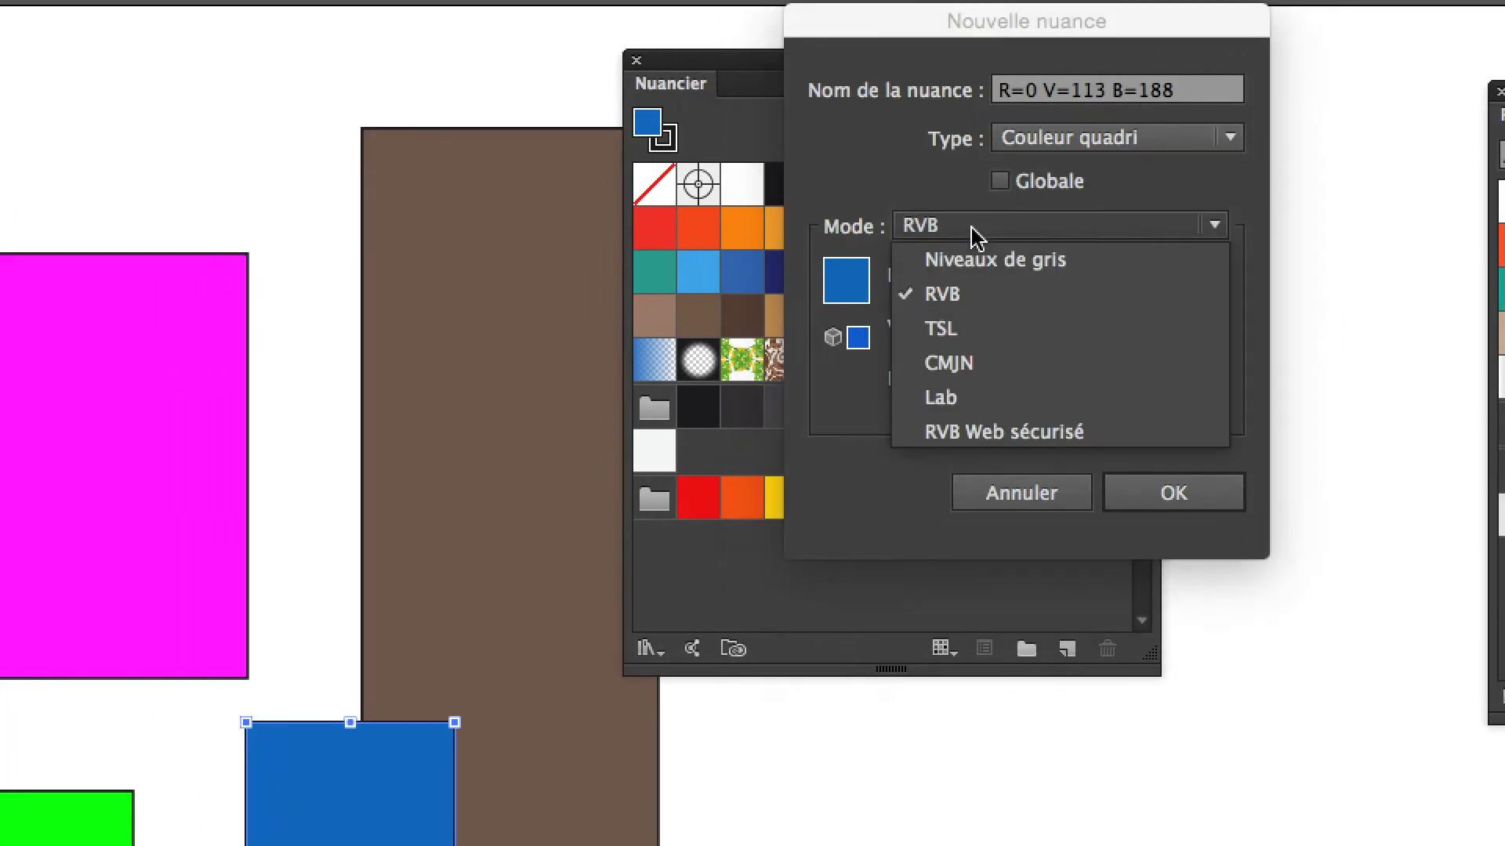
left_click(983, 291)
Mix the swatch as a golden yellow with R 252, V 207, B 0, add it, and move the Nuancier clear of the shapes.
left_click_drag(991, 284, 1026, 249)
left_click_drag(935, 306, 941, 251)
left_click(893, 351)
left_click(952, 182)
left_click(1133, 305)
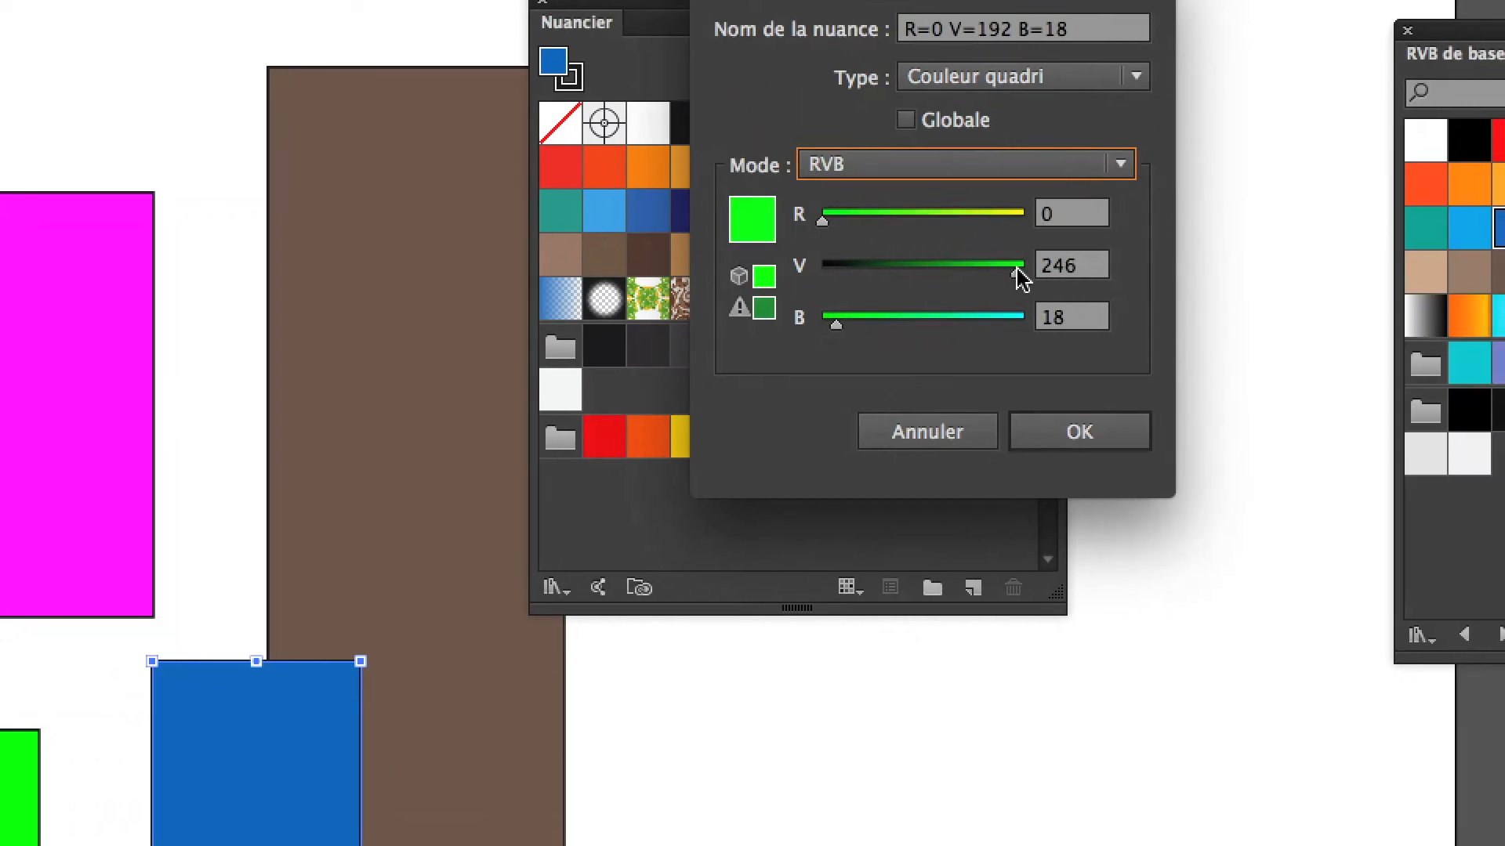
left_click_drag(1016, 269, 972, 269)
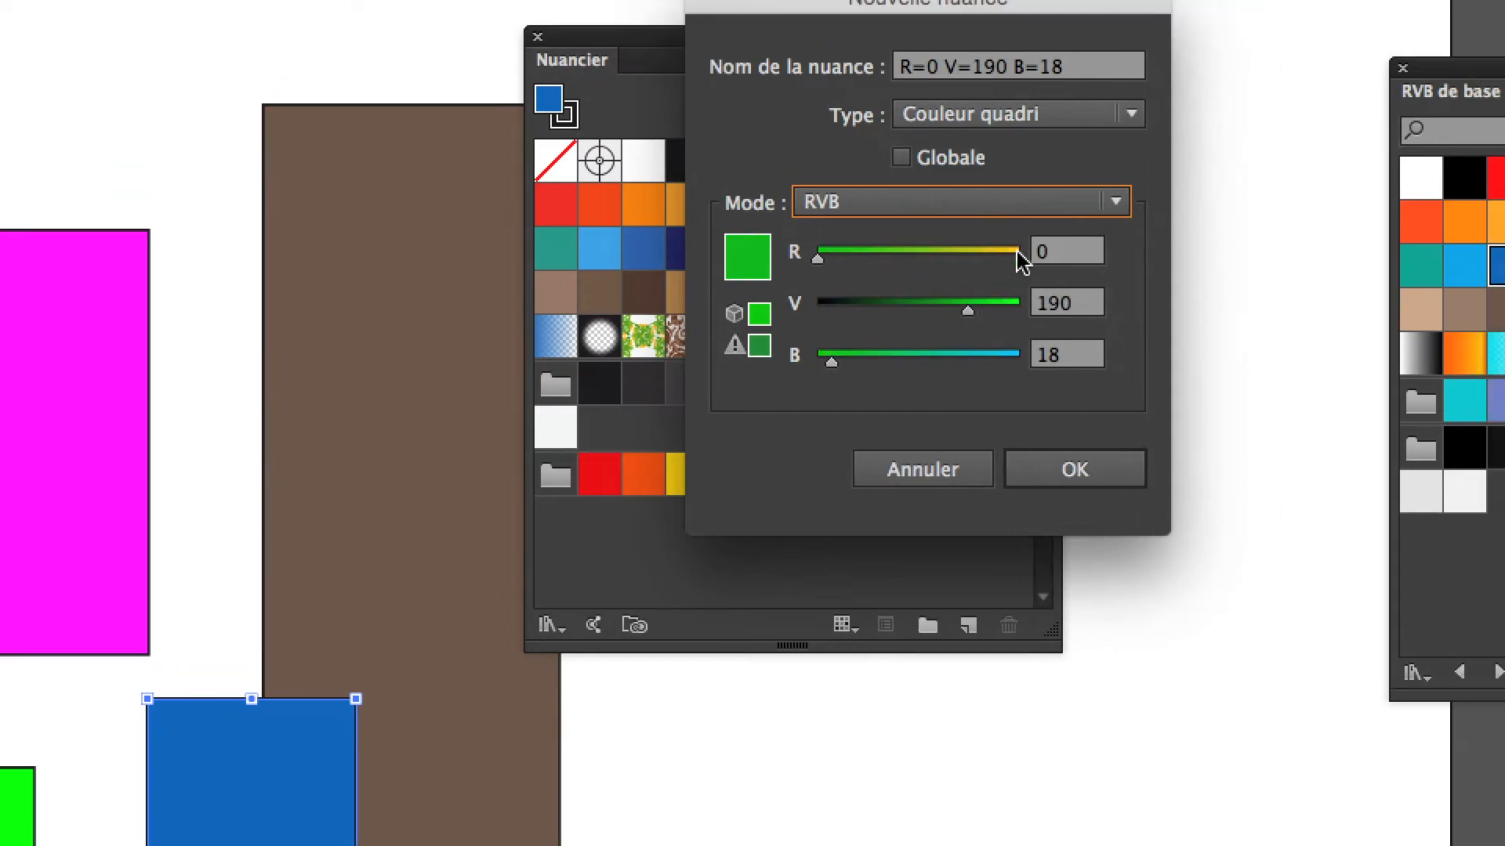
left_click_drag(1018, 215, 1023, 261)
left_click_drag(986, 311, 983, 311)
left_click_drag(857, 327, 823, 336)
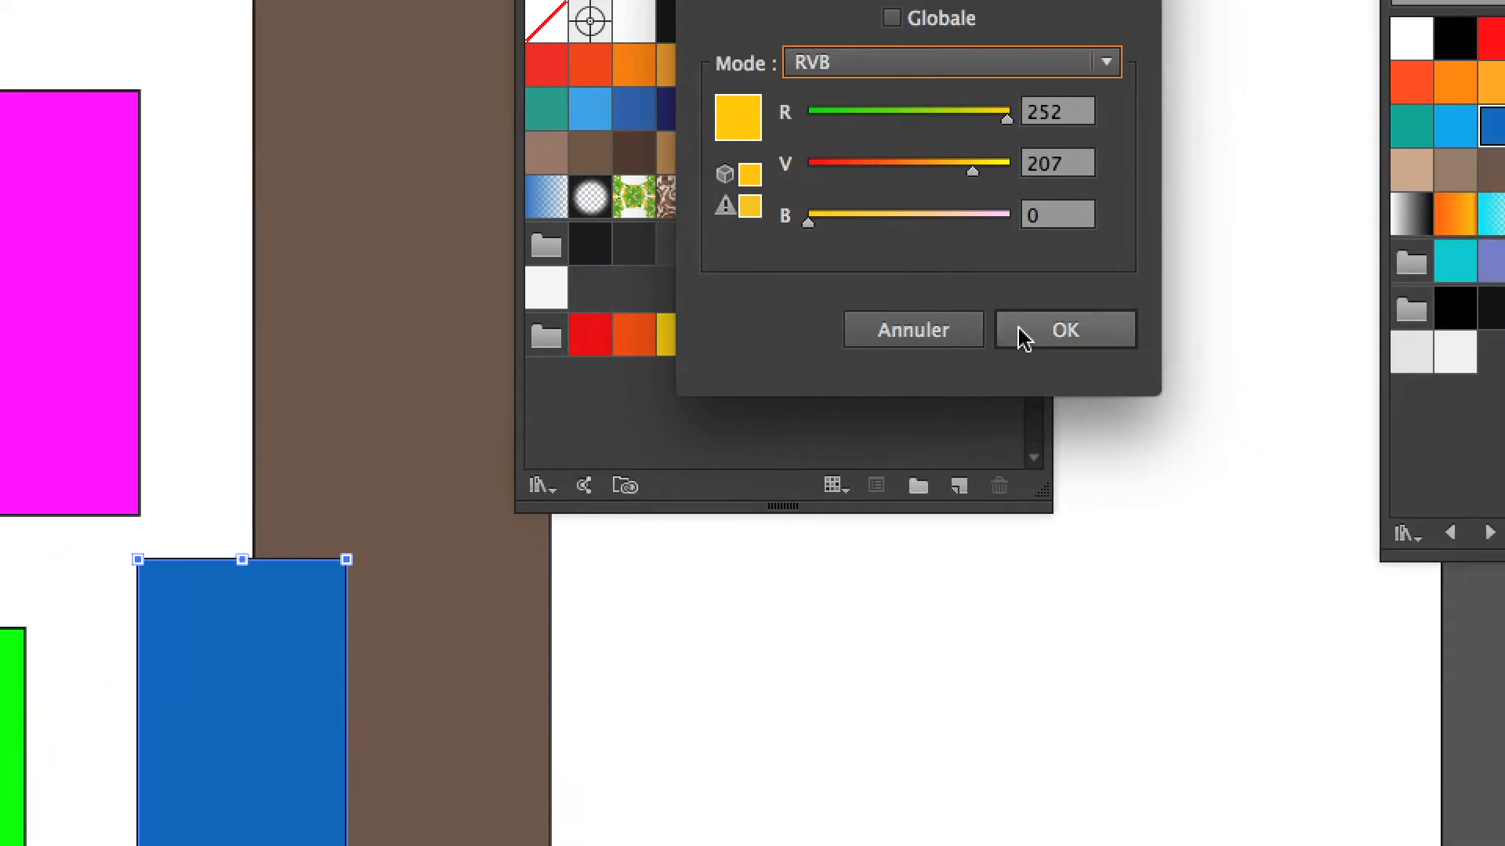
left_click(1022, 333)
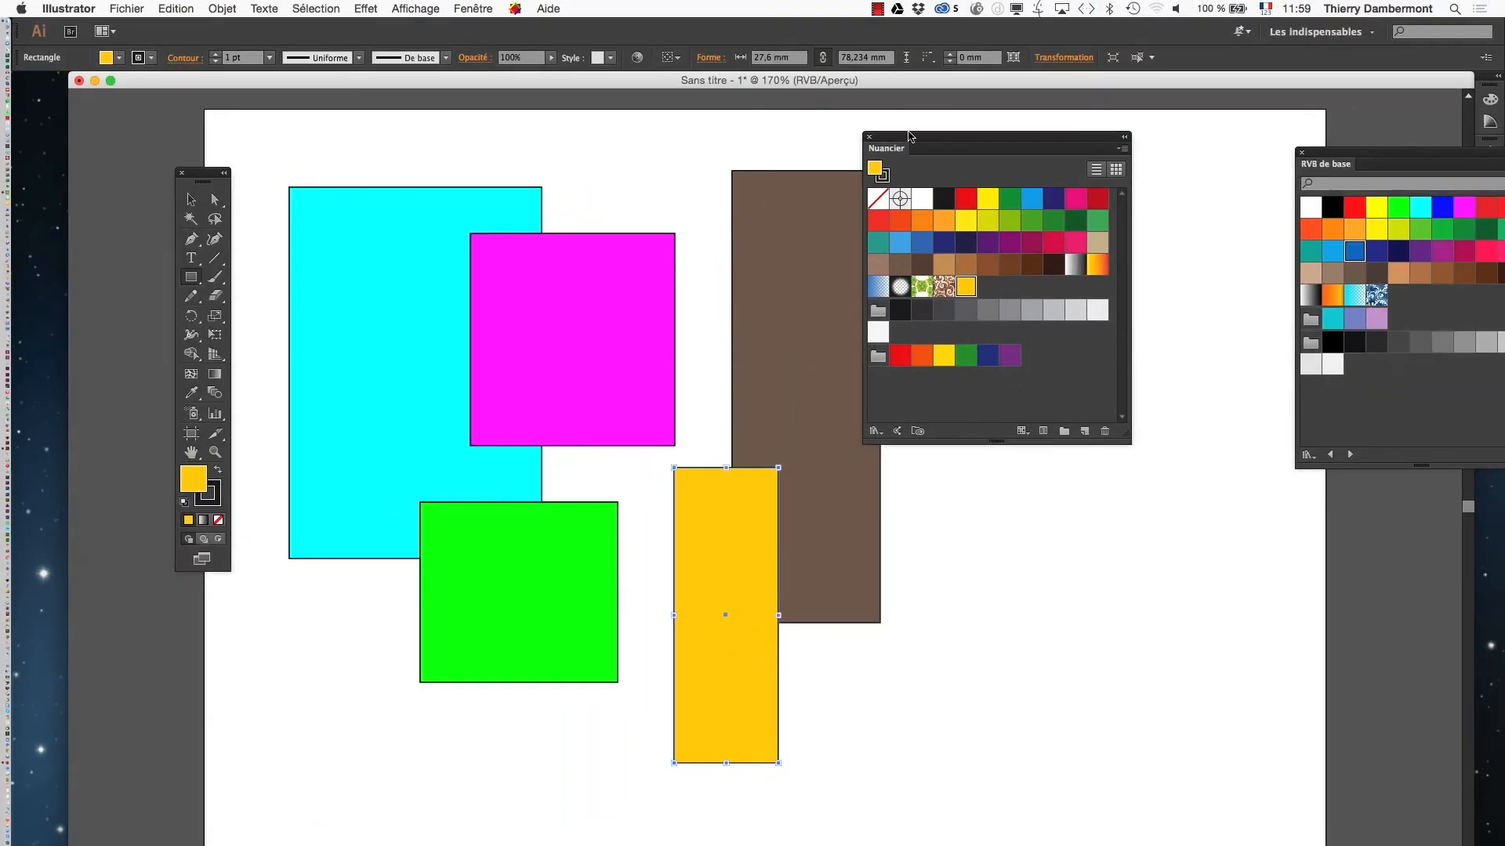
left_click_drag(908, 136, 982, 133)
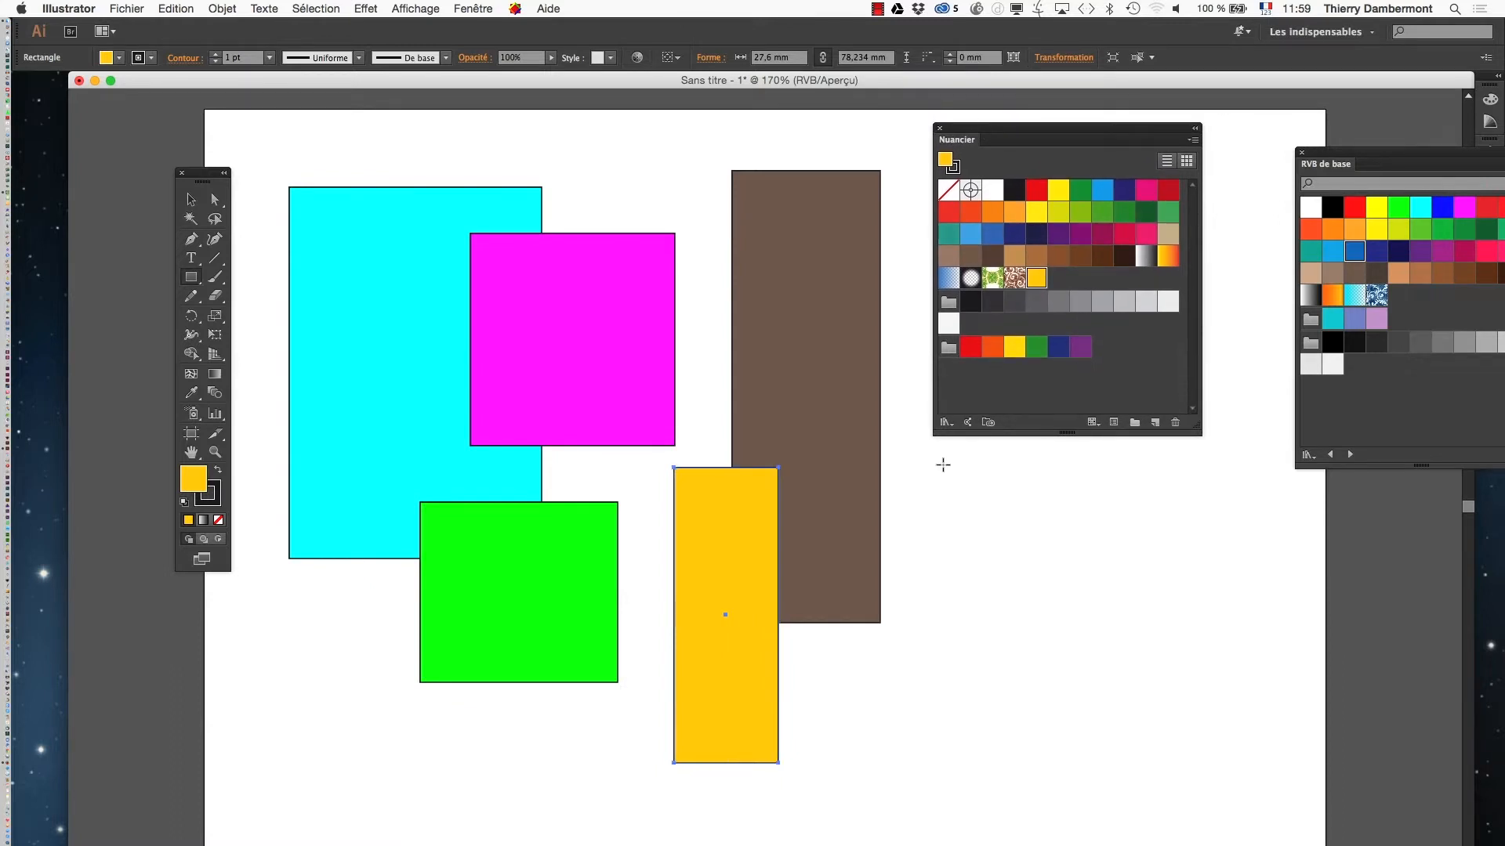
left_click(126, 8)
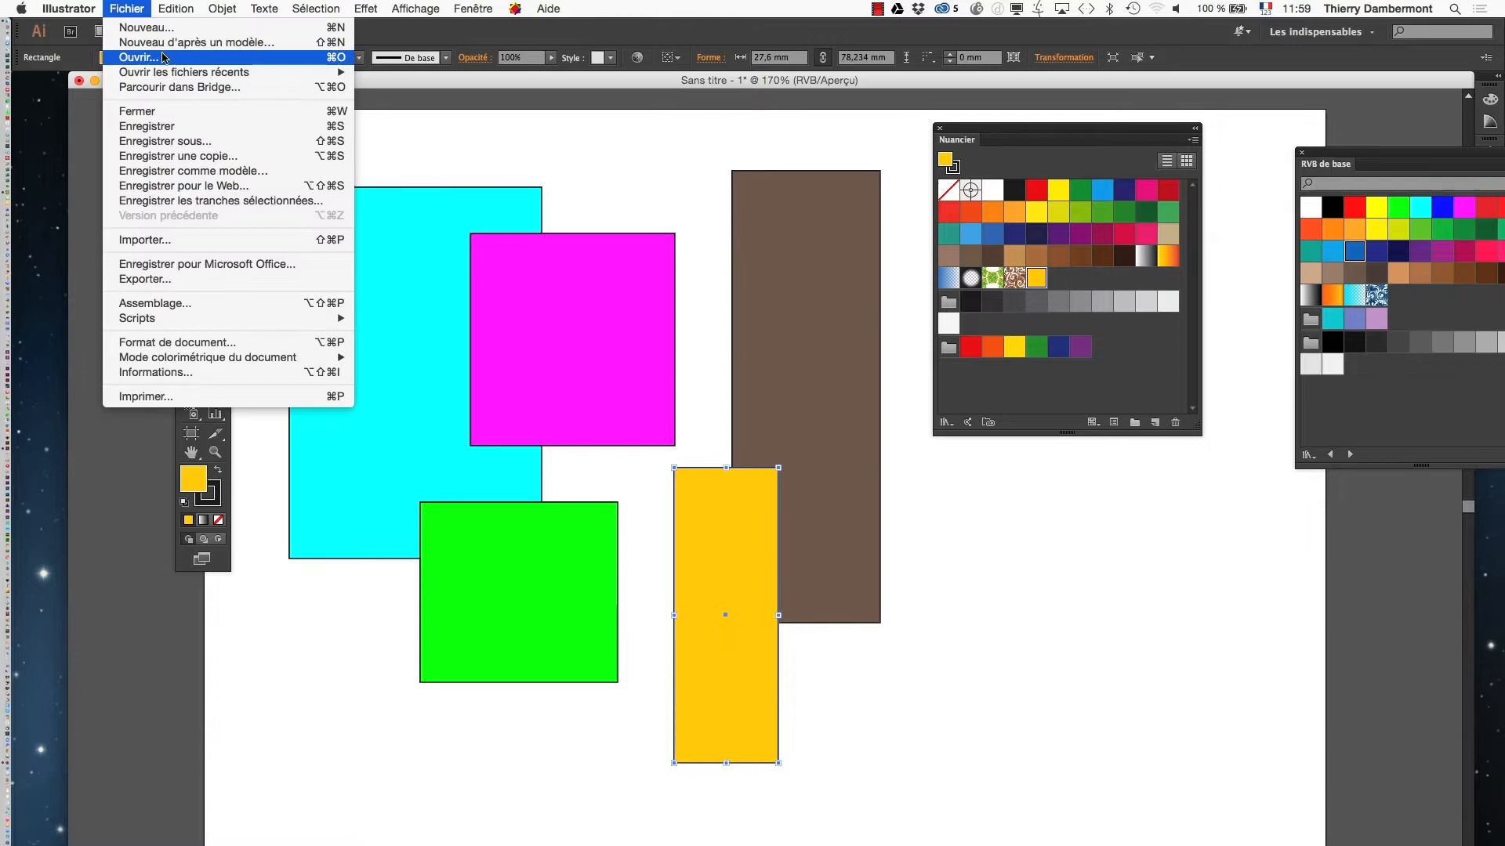
left_click(195, 139)
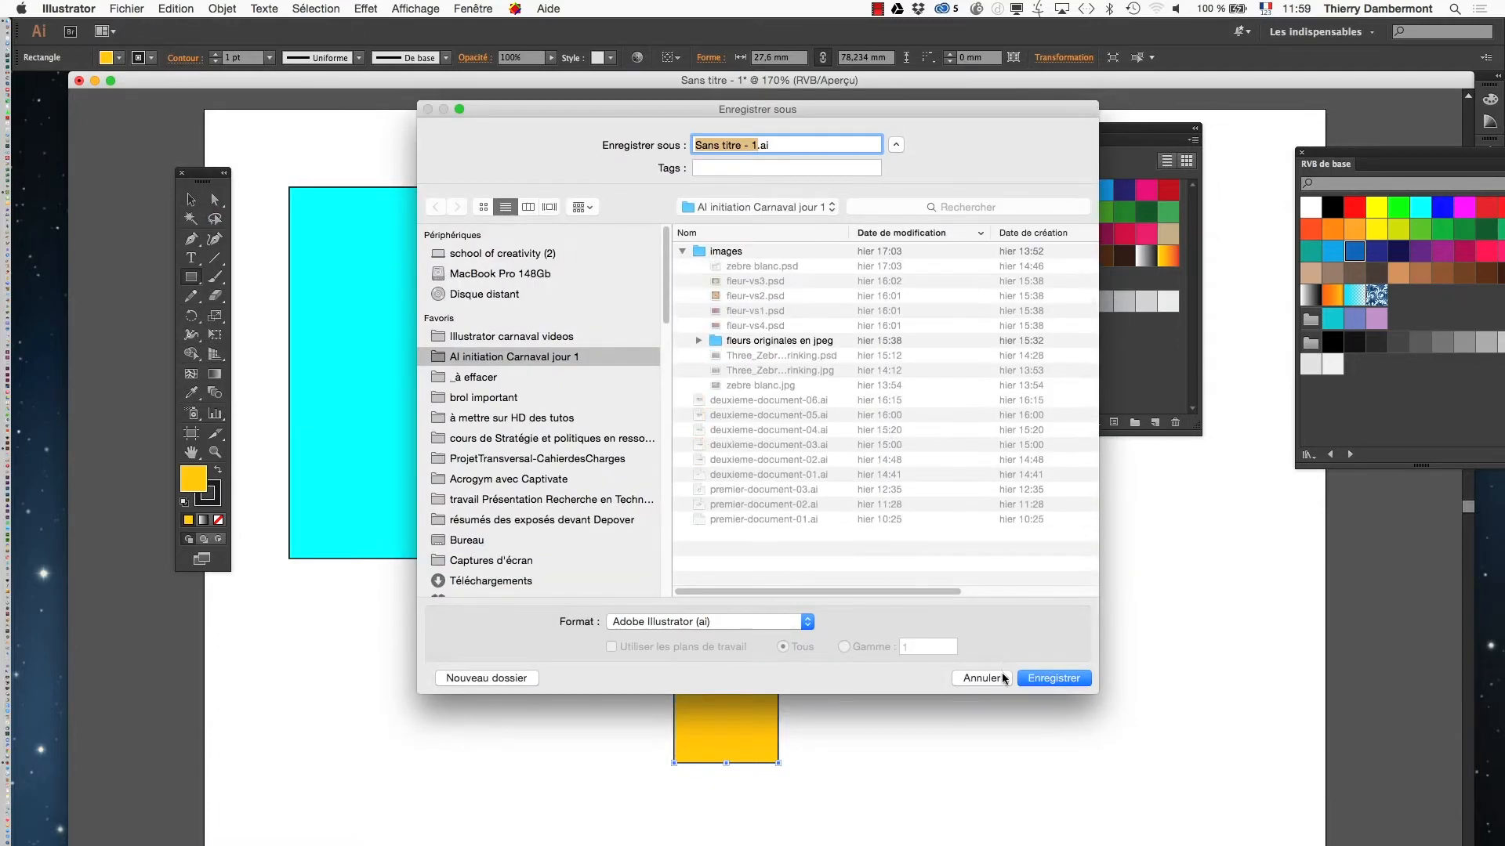
left_click(1002, 679)
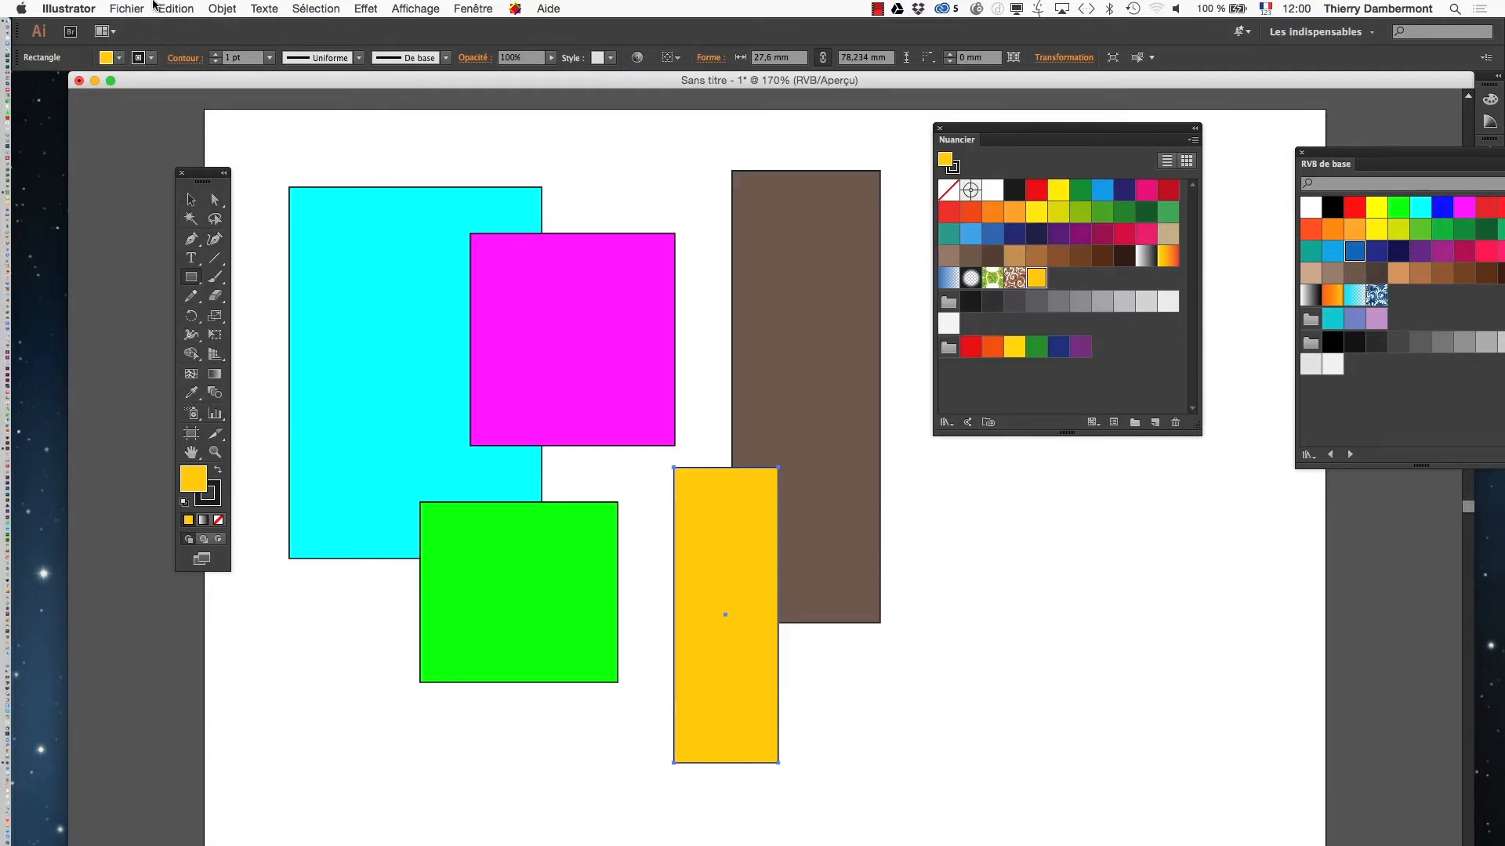
Start saving the document under a new name in the folder "AI initiation Carnaval jour 2", naming it "couleurs rvb et cmjn".
left_click(127, 8)
left_click(196, 140)
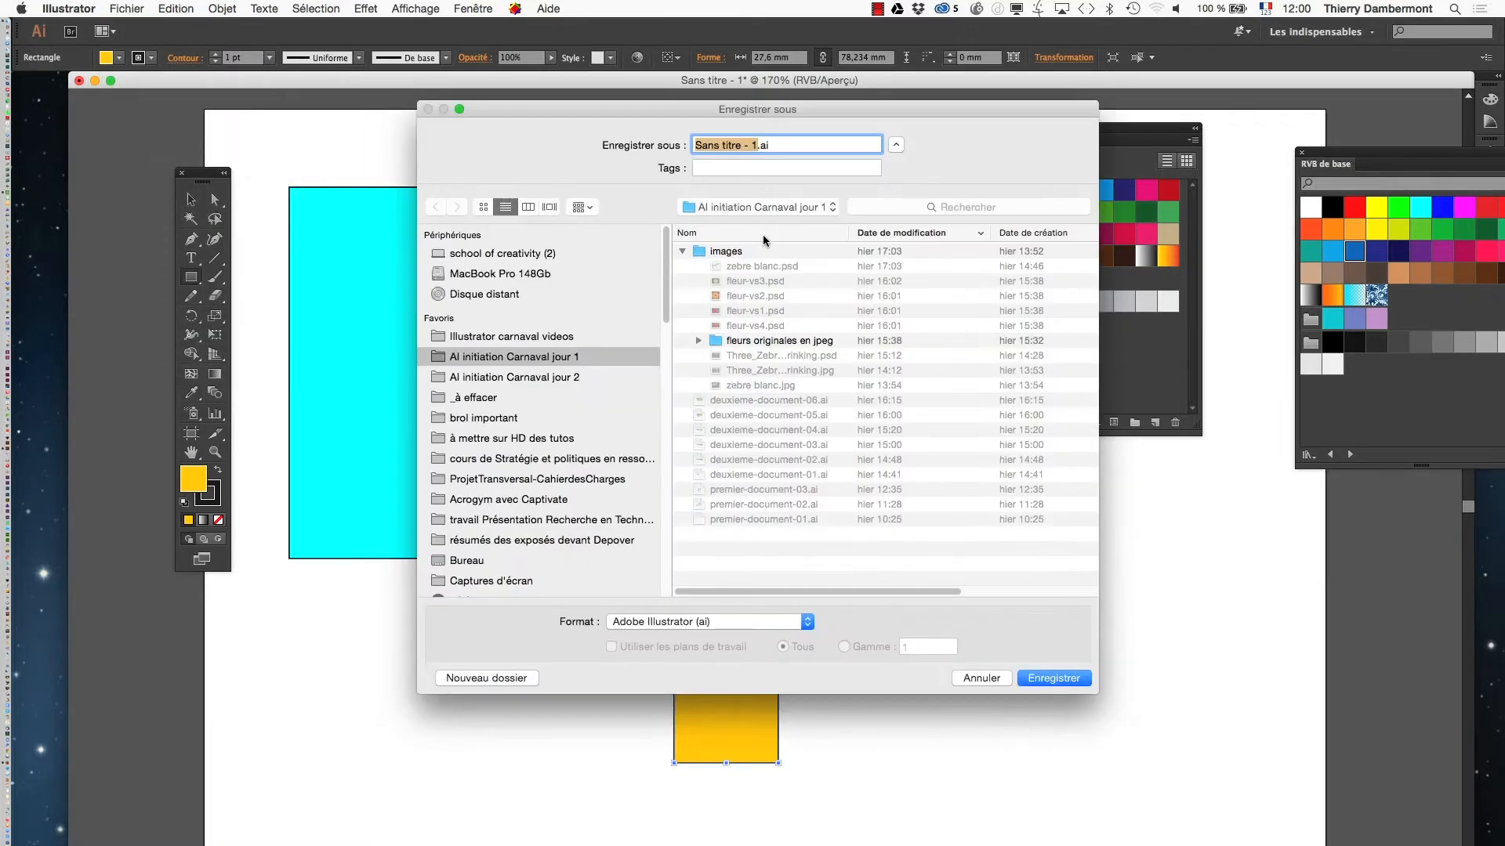
left_click(511, 377)
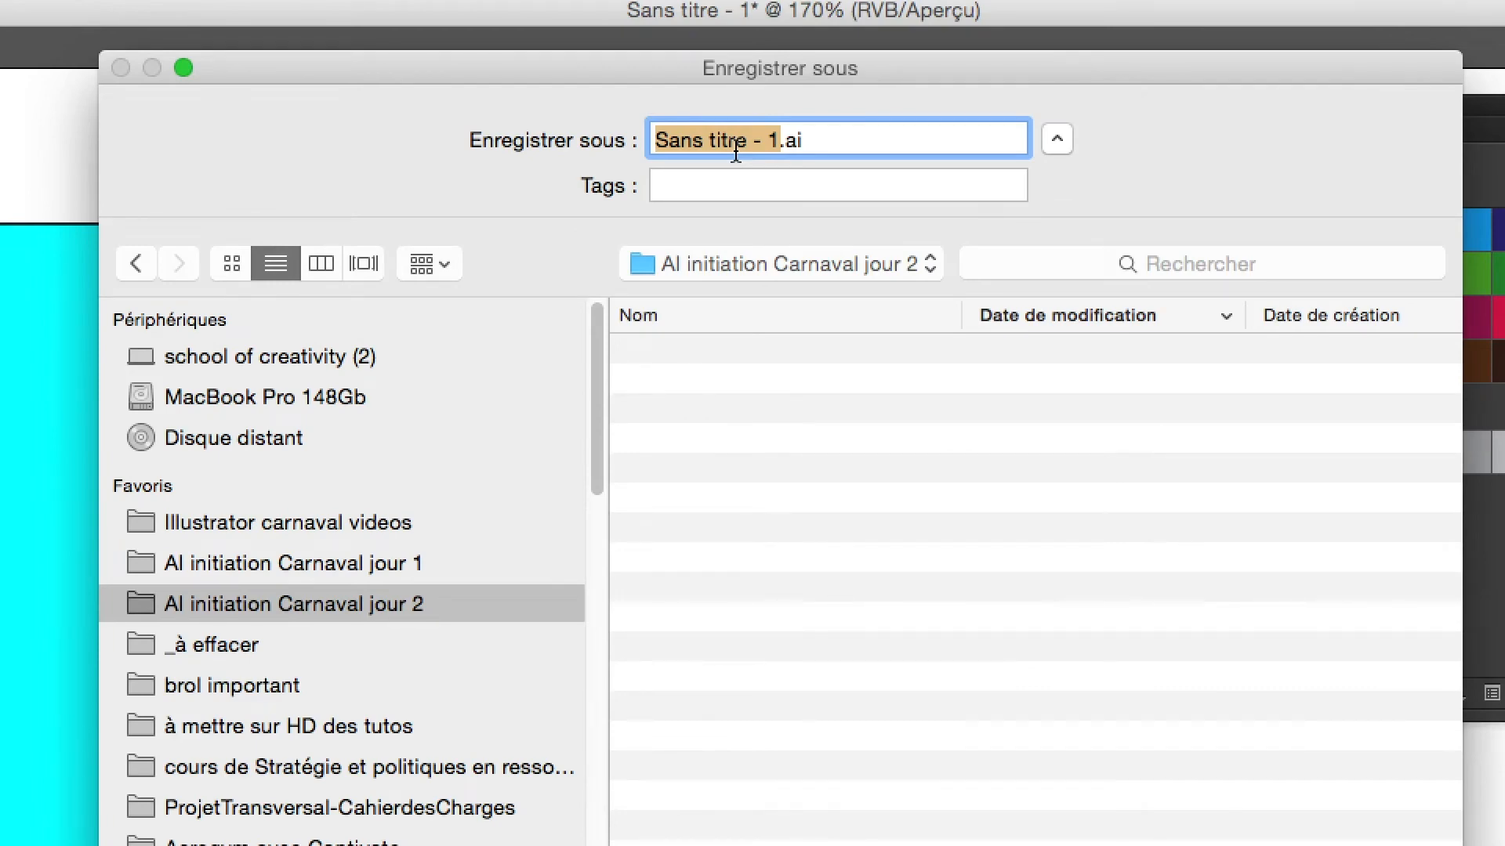
type("couleurs rv")
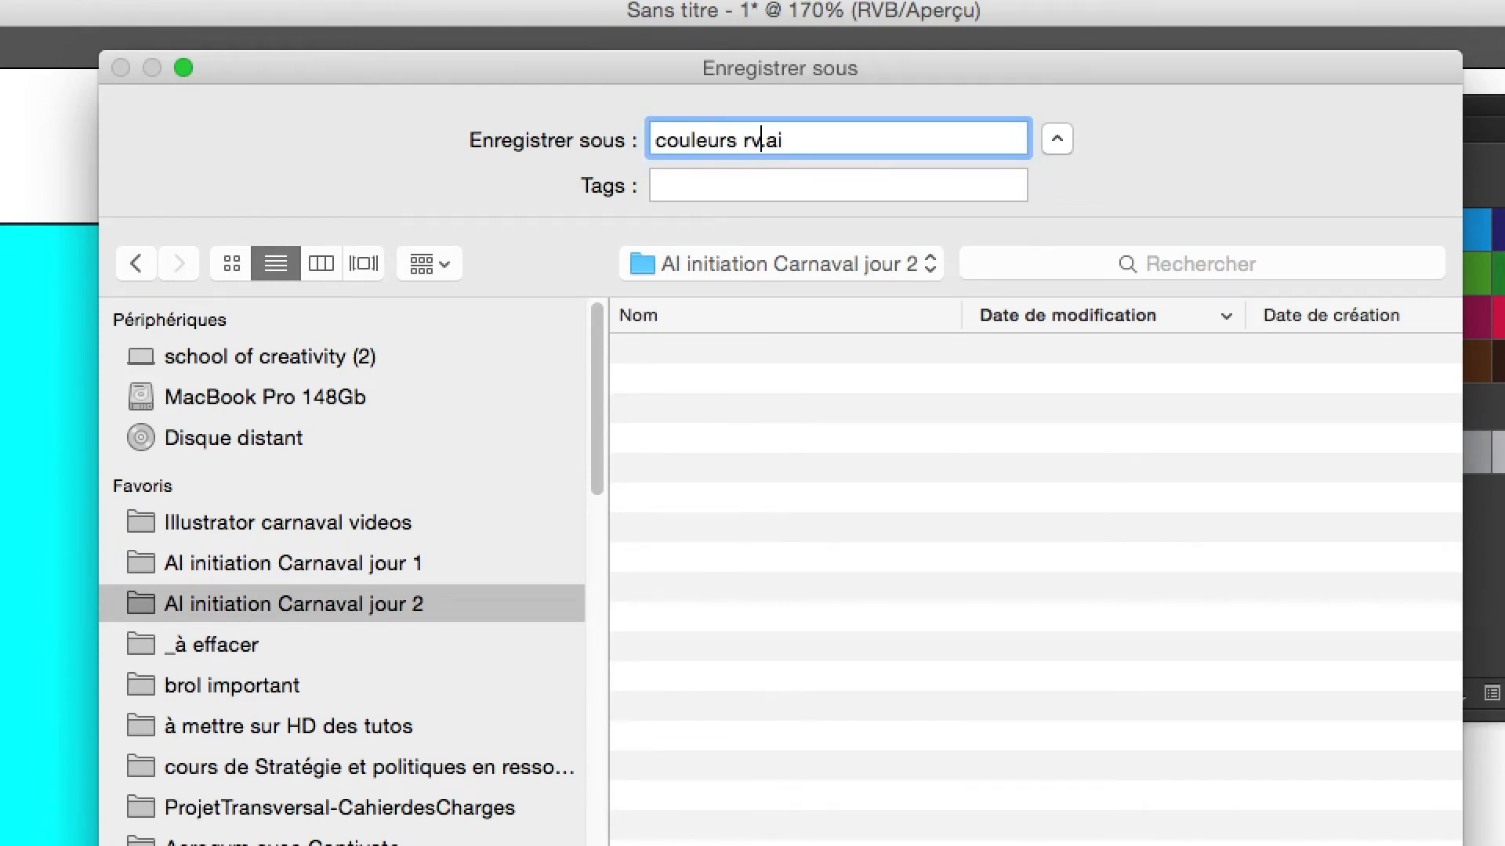
type("b et")
type("cmjn")
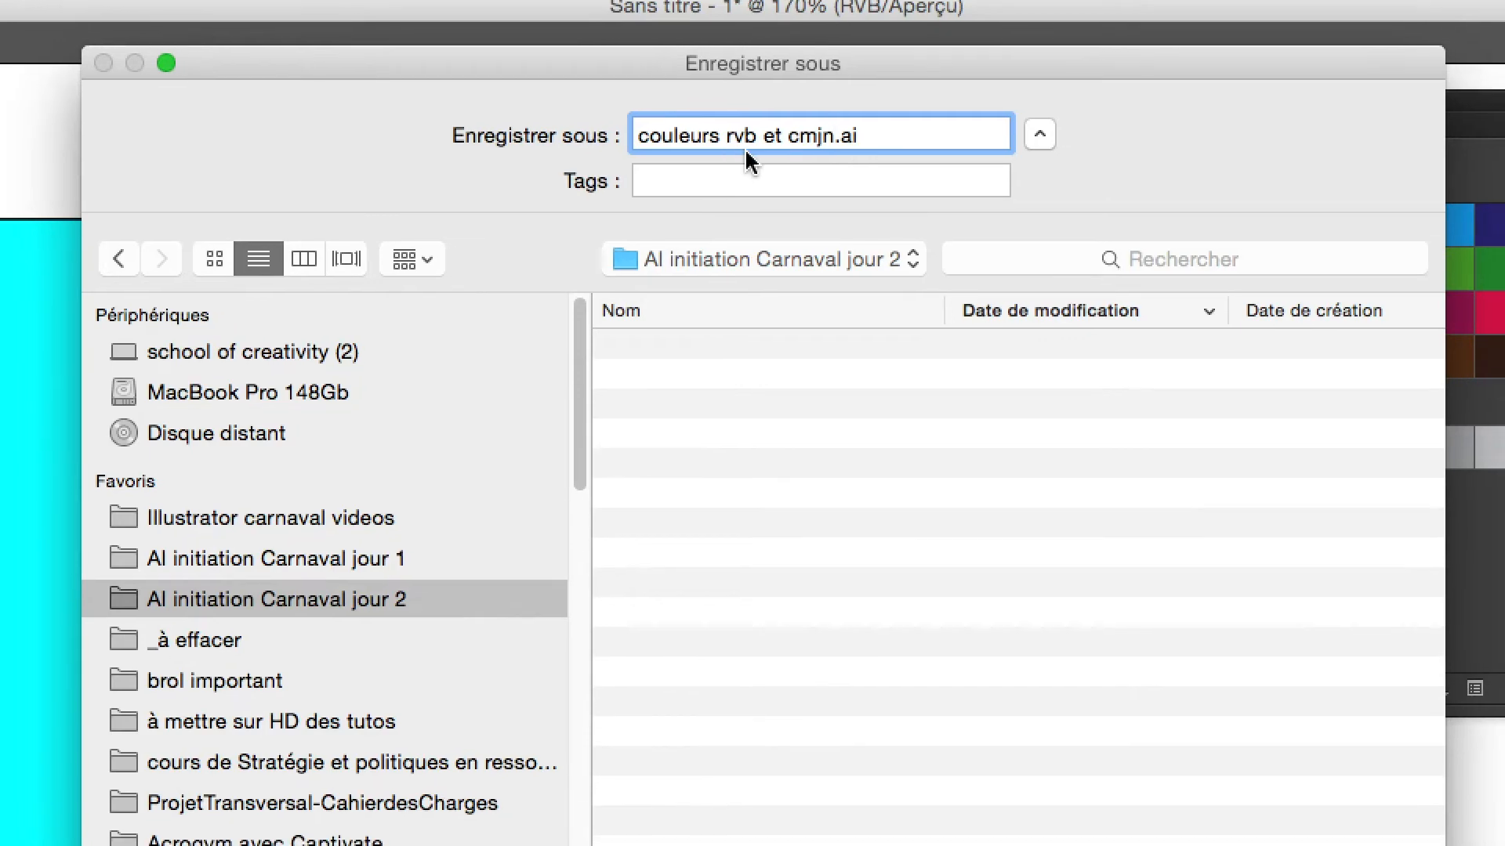
type("CMYK")
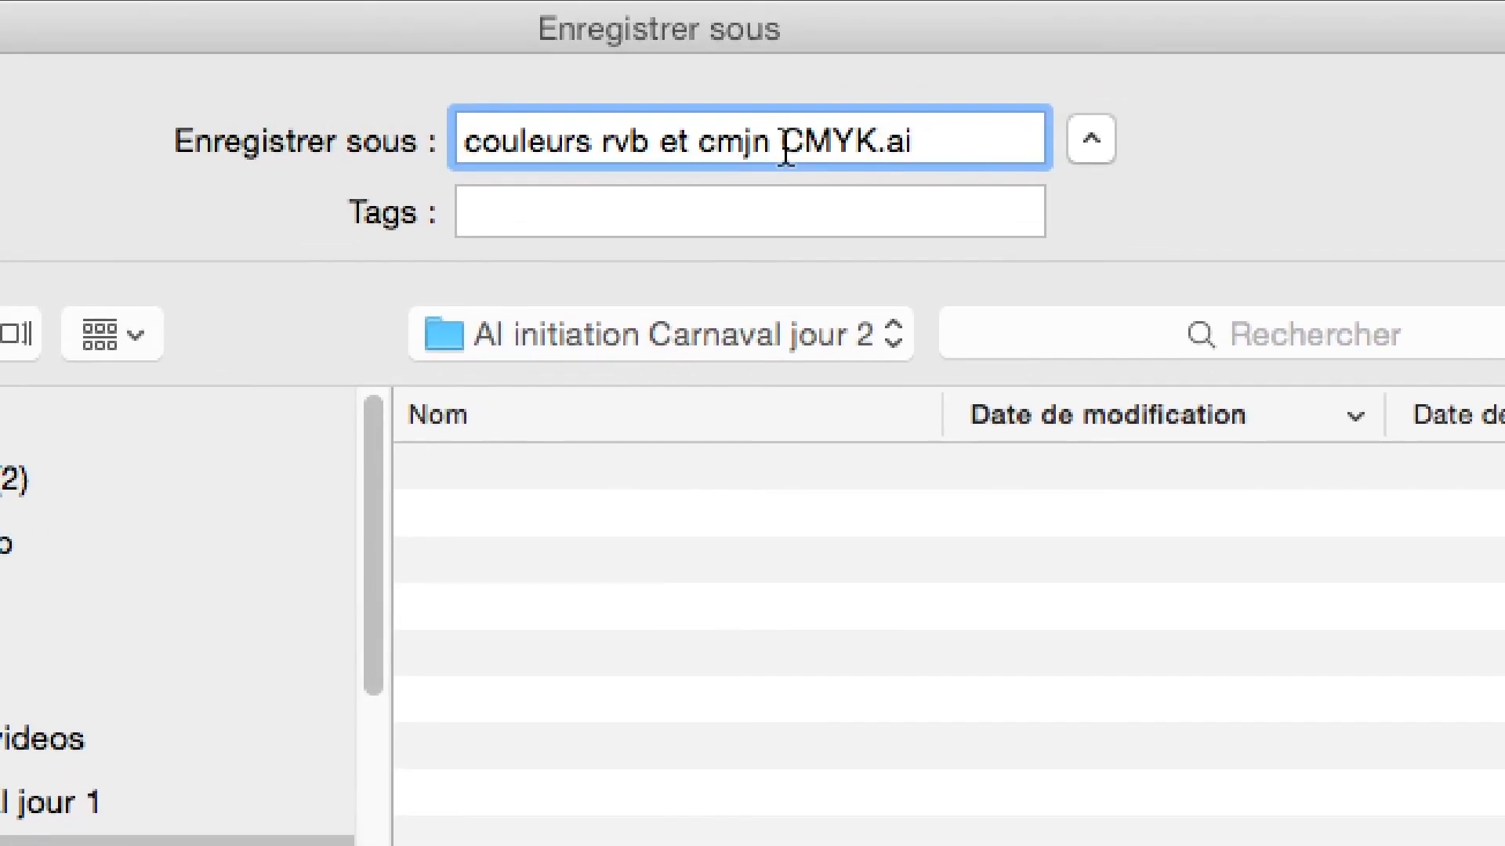
left_click_drag(786, 149, 880, 145)
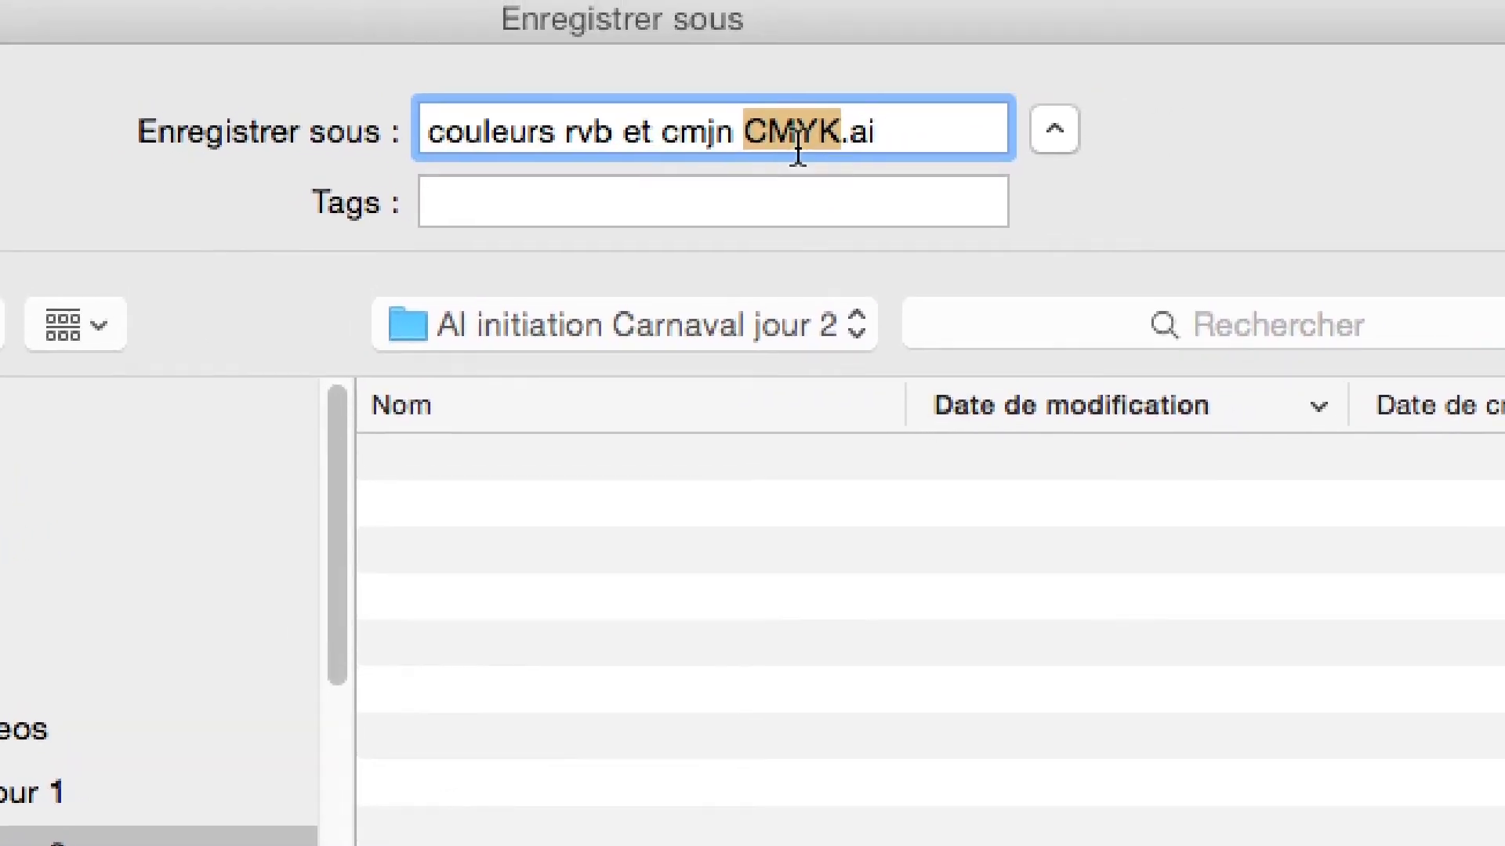
left_click(809, 130)
key("shift+Right")
left_click(735, 145, "shift")
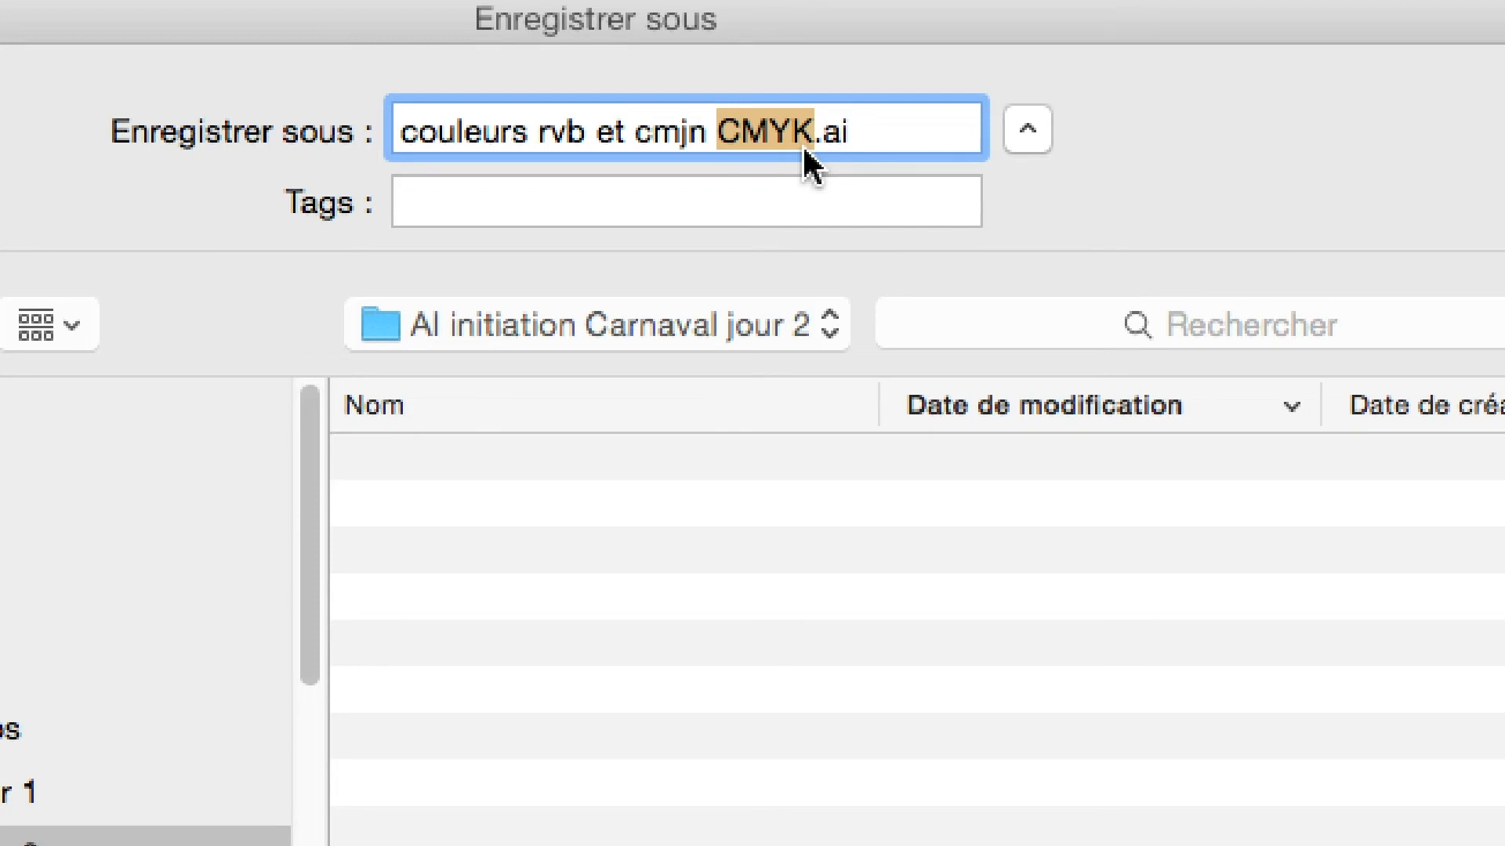
key("BackSpace")
key("BackSpace")
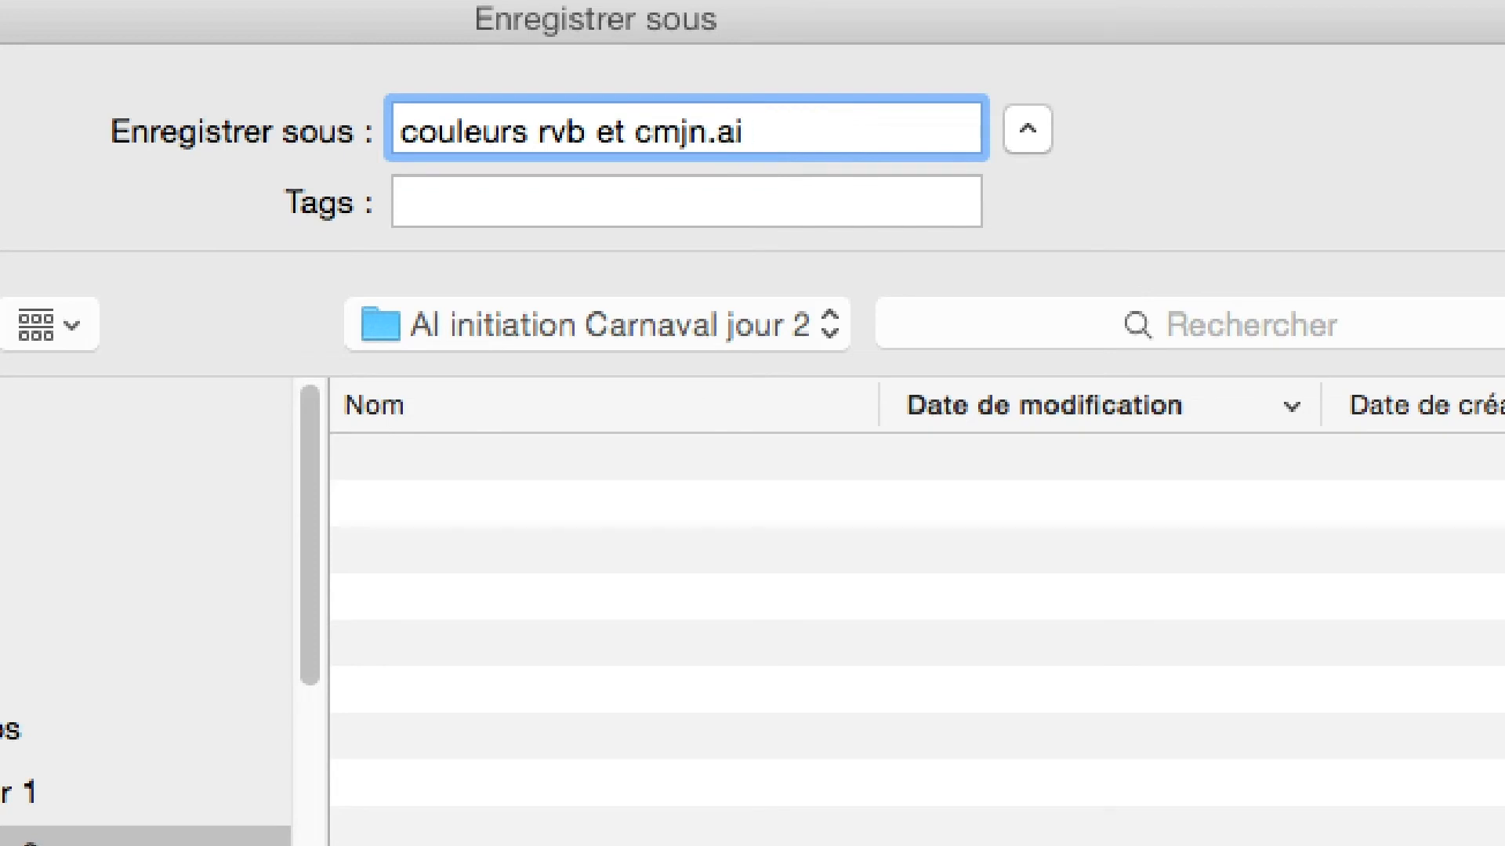
Append "- 01" to the file name and save it in Adobe Illustrator format with the default Illustrator CC options.
type("- 01")
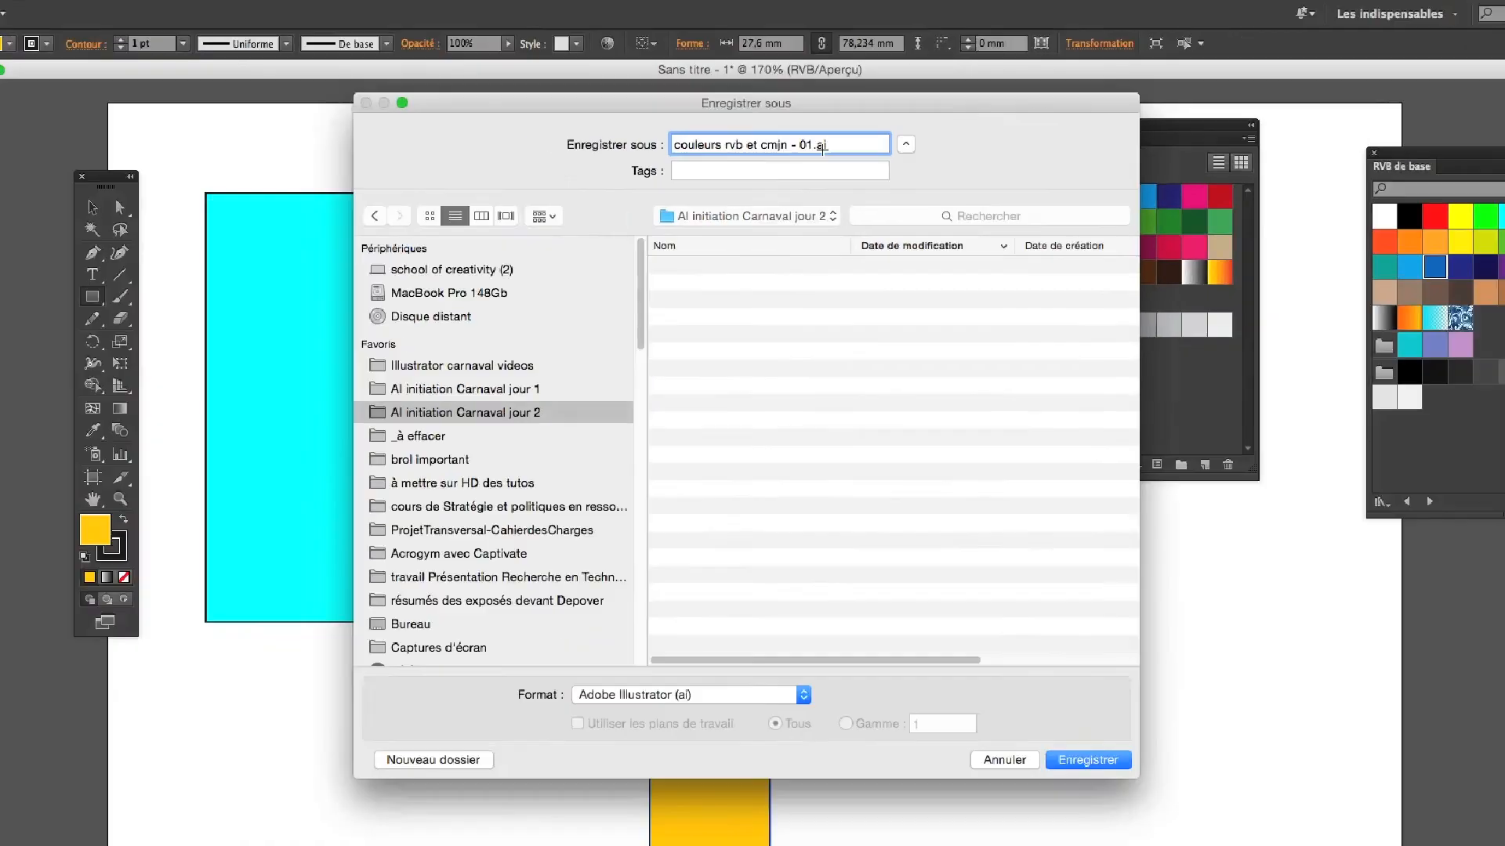
key("Return")
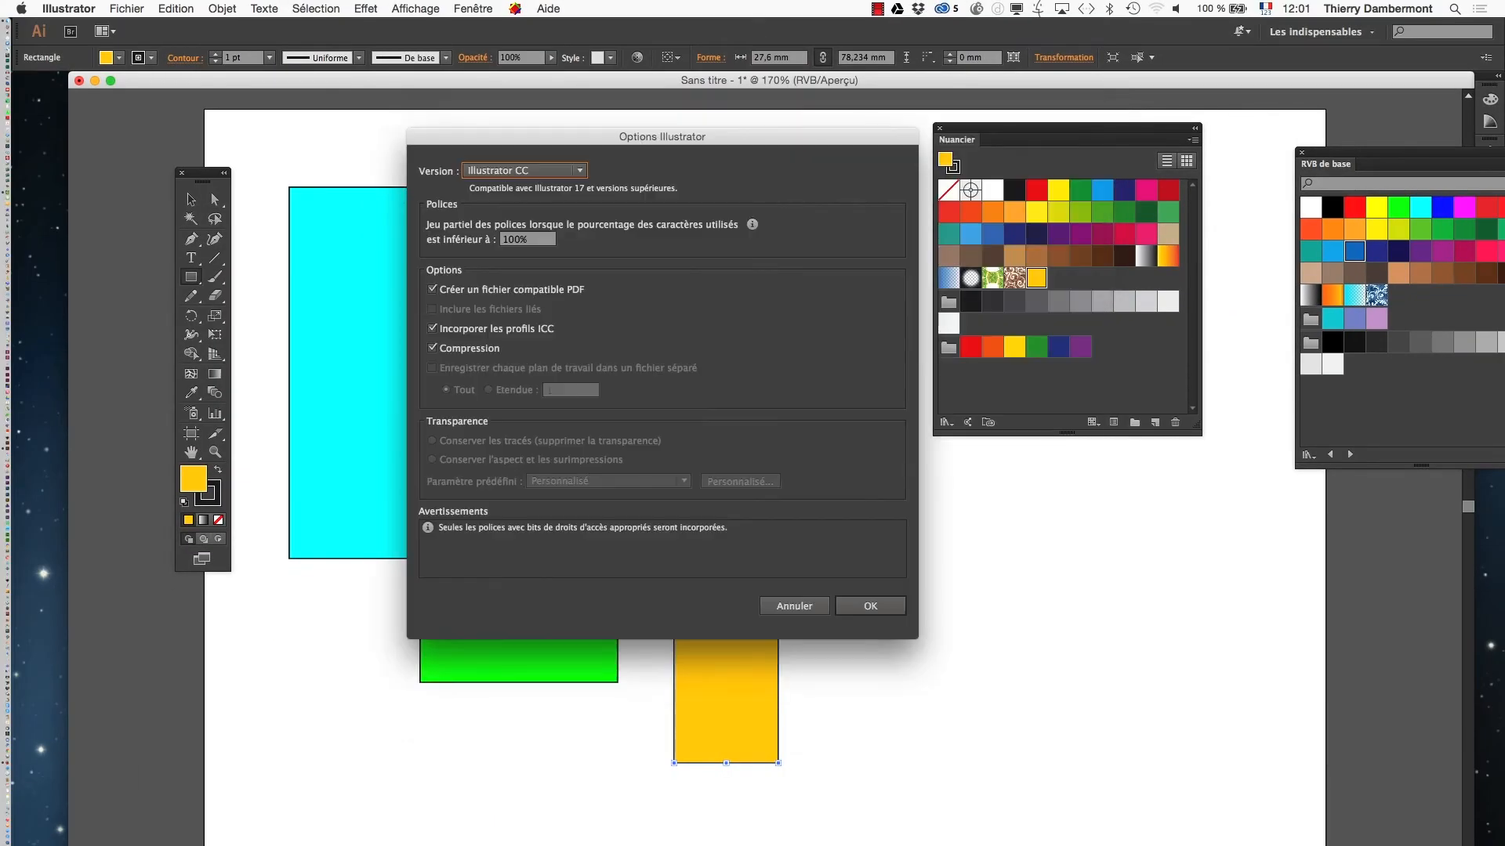
key("Return")
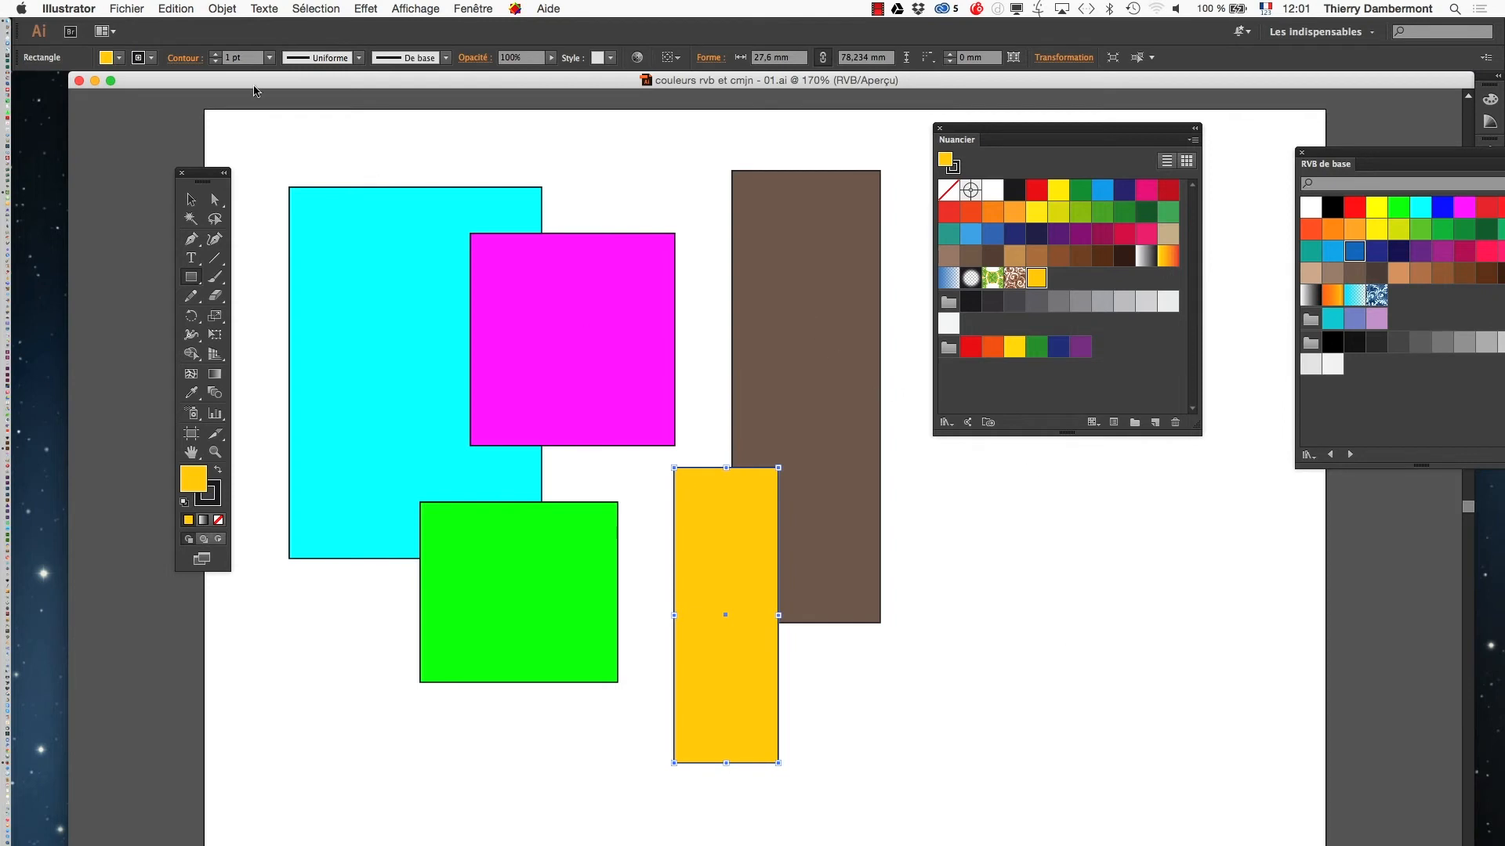
Activate the Selection tool and move the tool palette further away from the cyan rectangle.
left_click(191, 199)
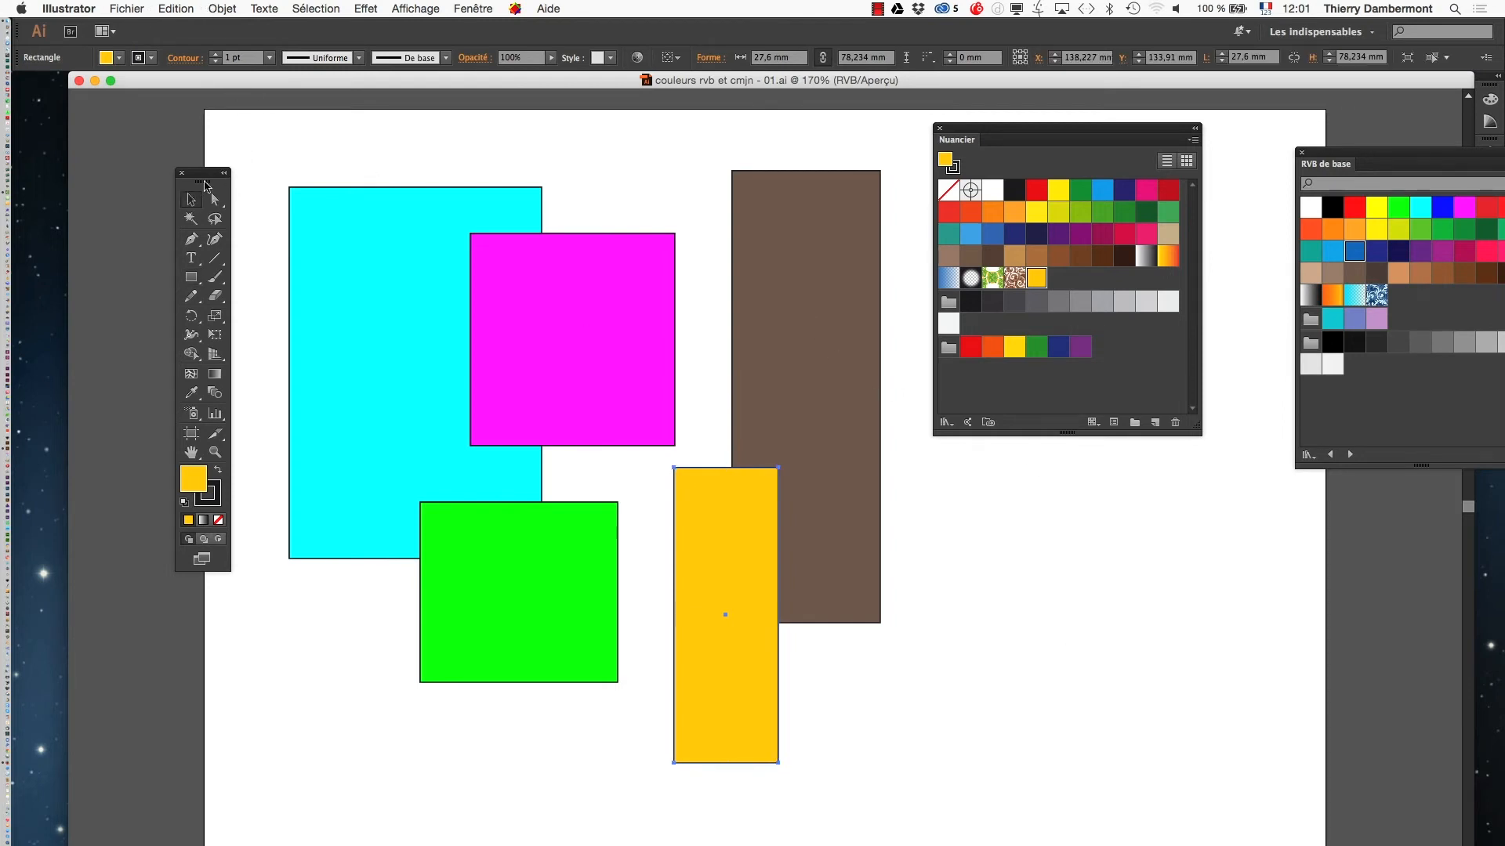
left_click_drag(202, 181, 168, 172)
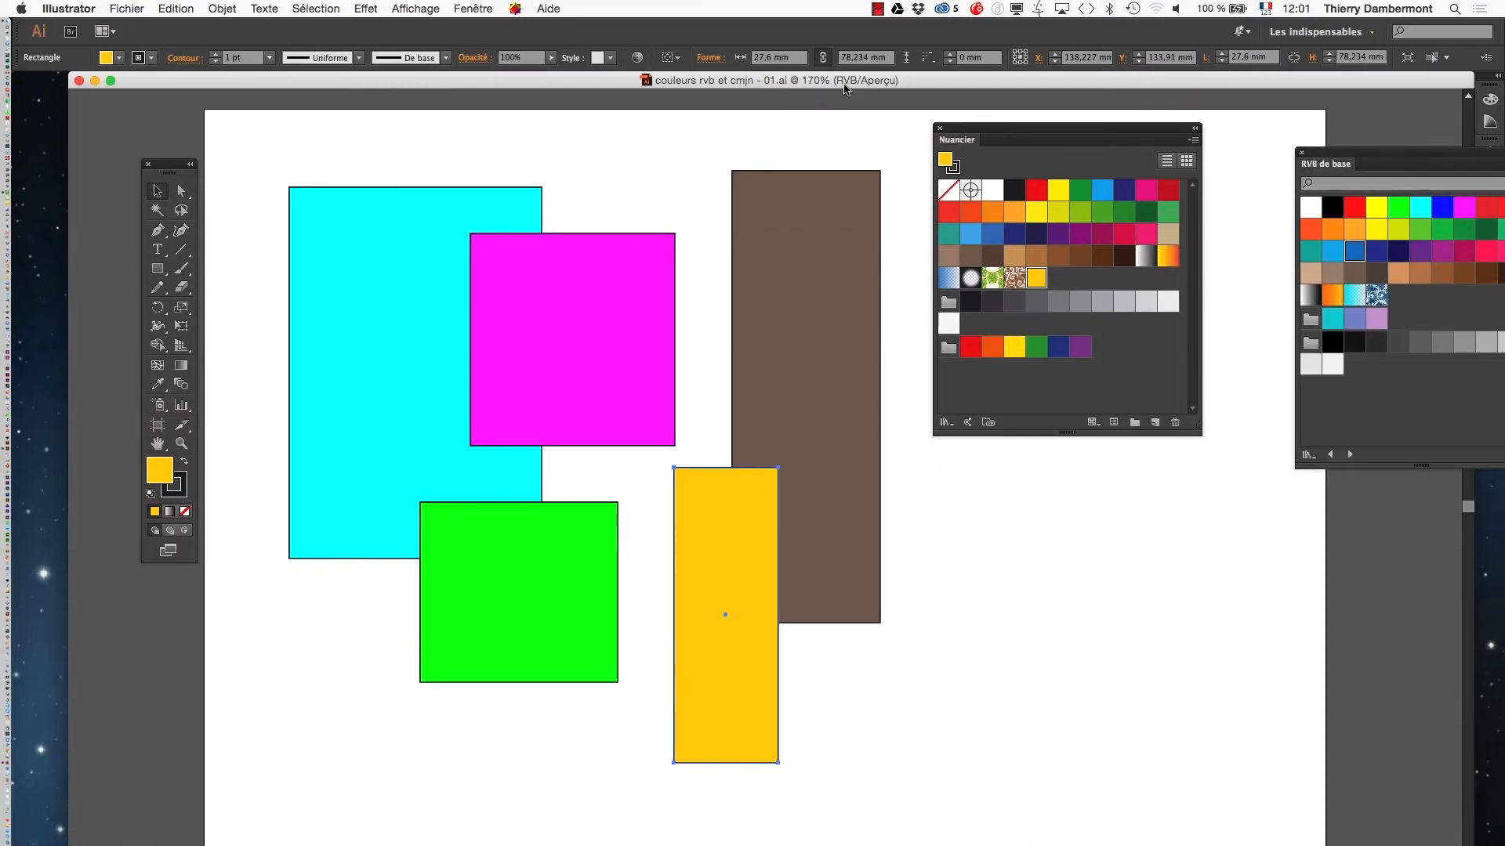
Convert the document's colour mode from RVB to CMJN and then back to RVB.
left_click(127, 9)
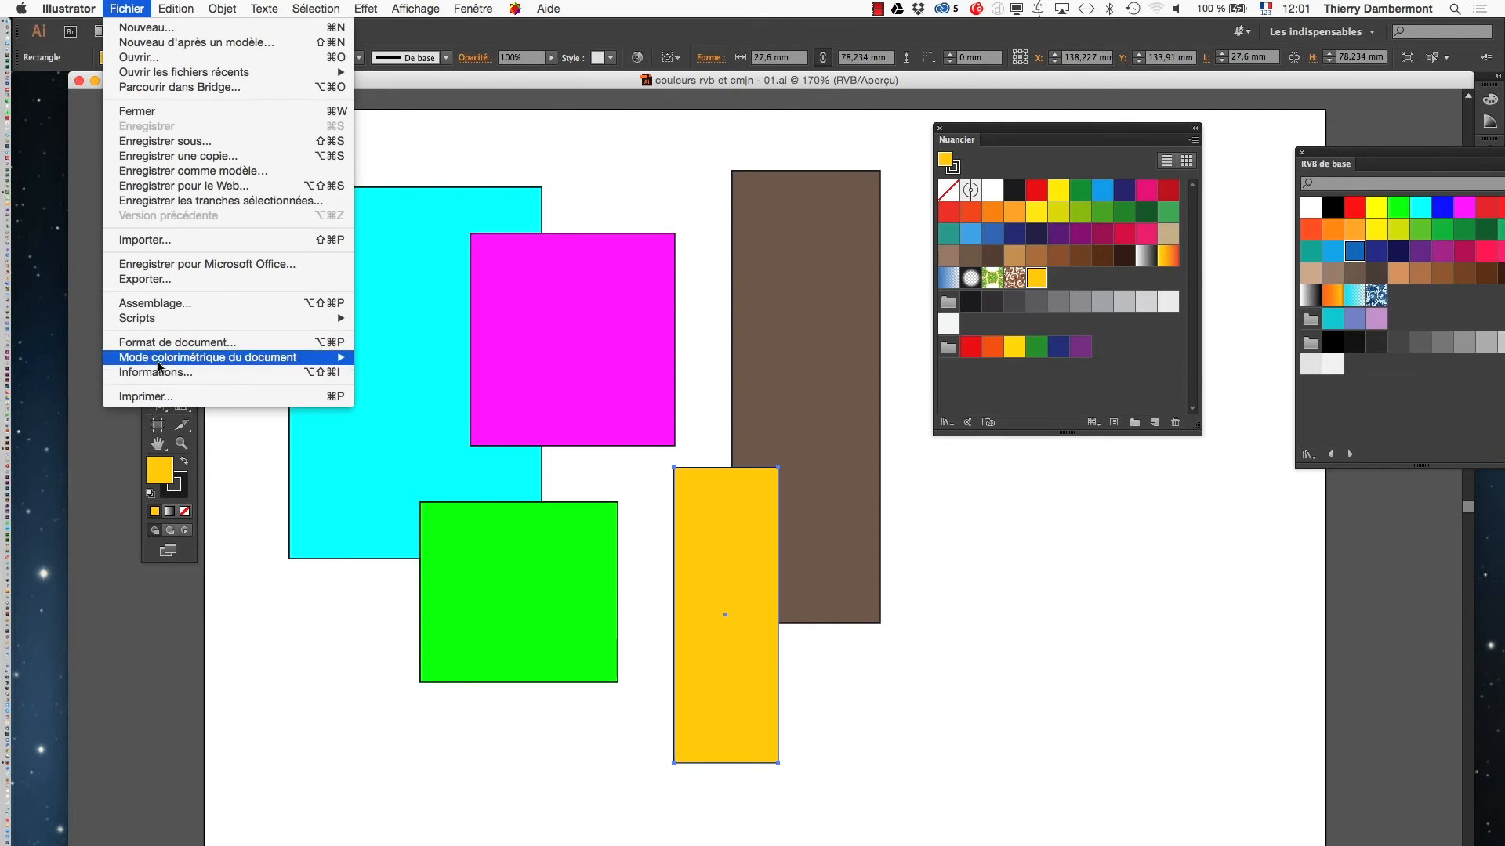
mouse_move(318, 359)
left_click(391, 362)
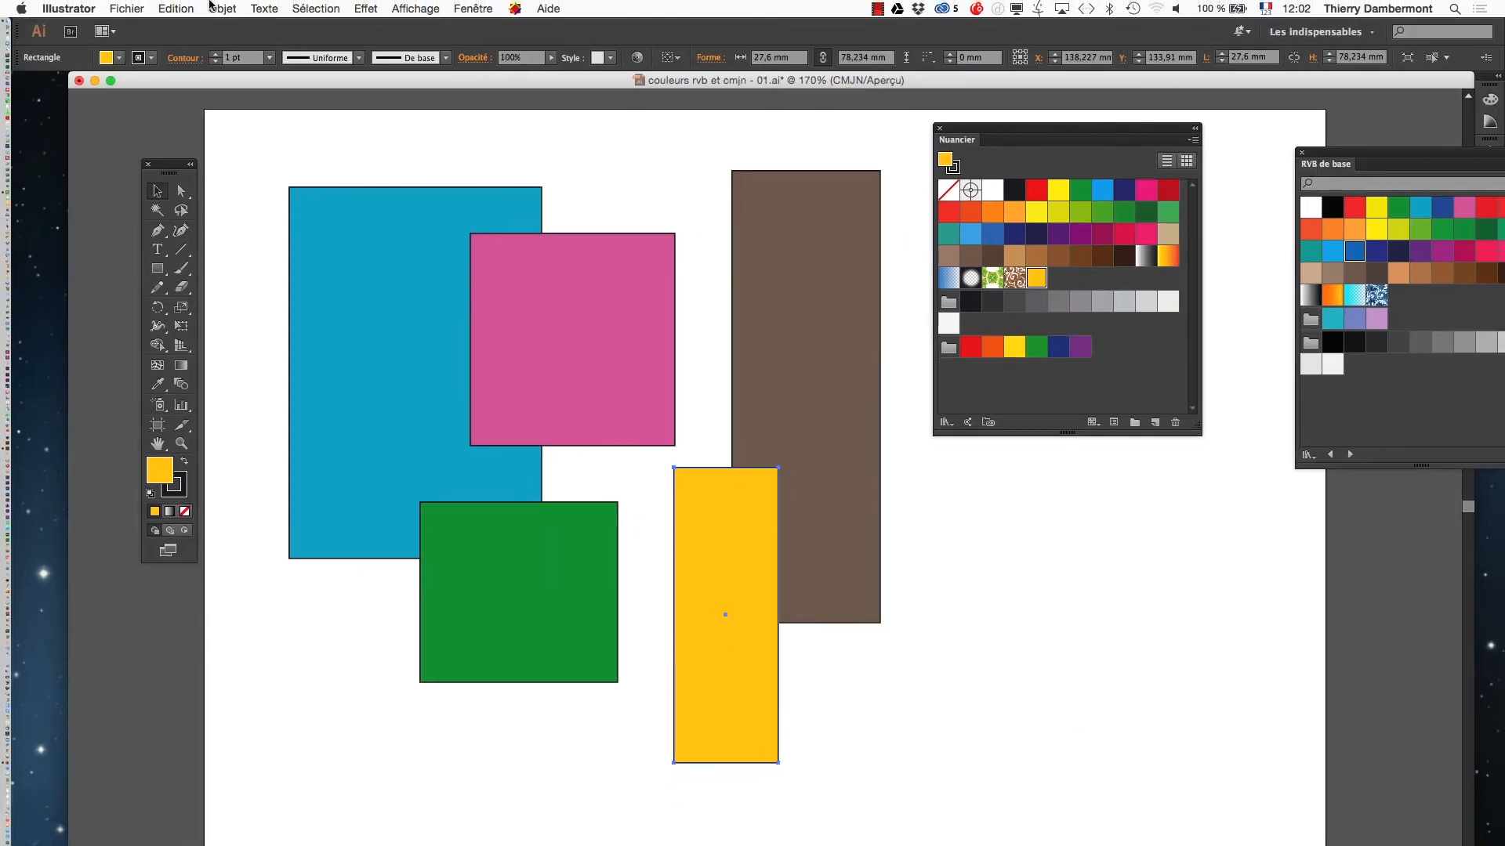
left_click(127, 9)
mouse_move(292, 358)
left_click(406, 372)
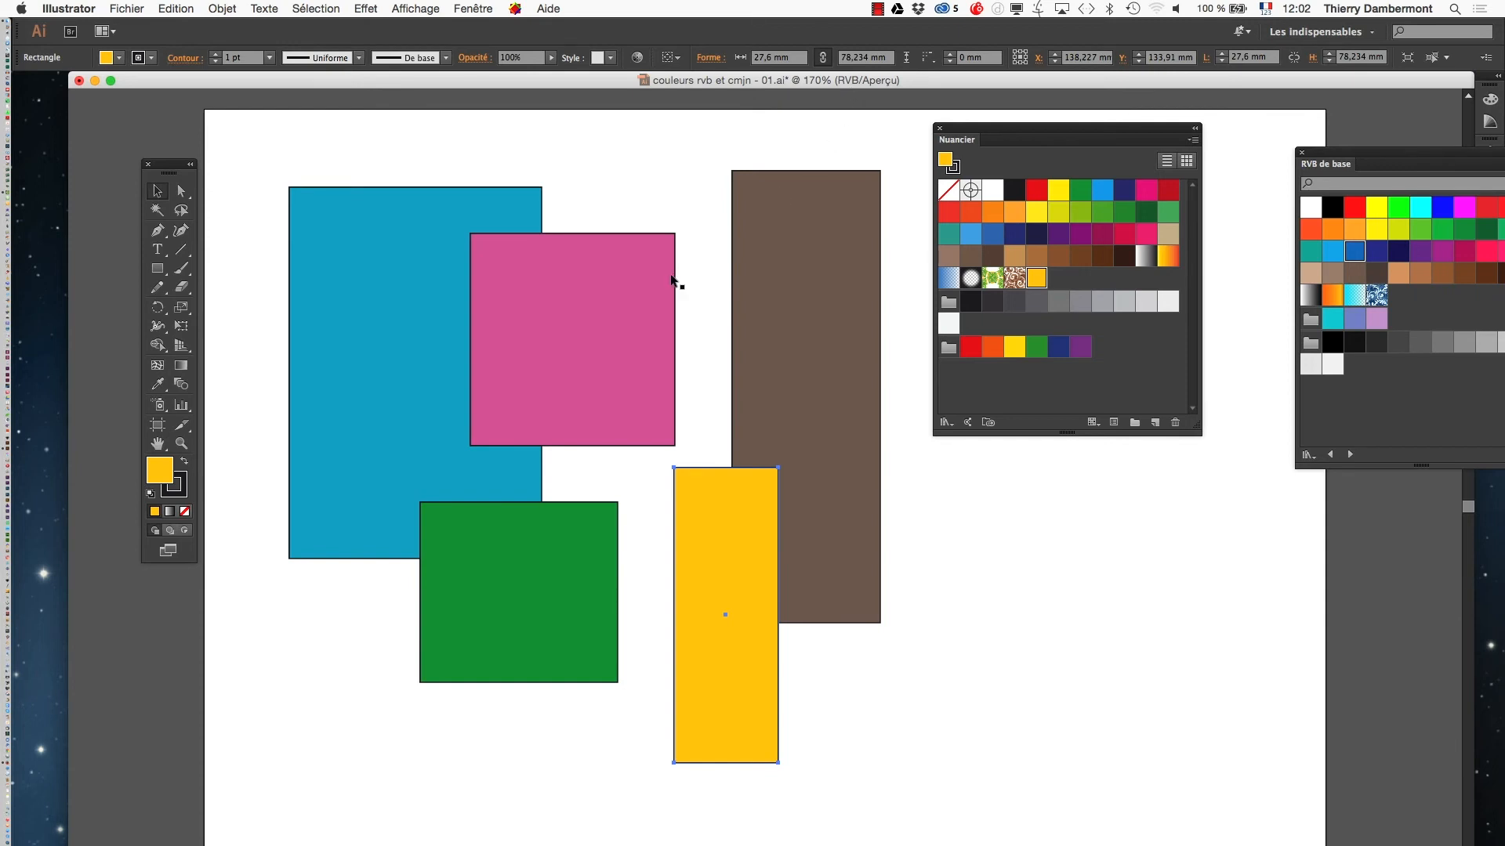
Select the pink rectangle, then revert the document to its last saved version, discarding the colour mode conversions.
left_click(645, 285)
left_click(141, 8)
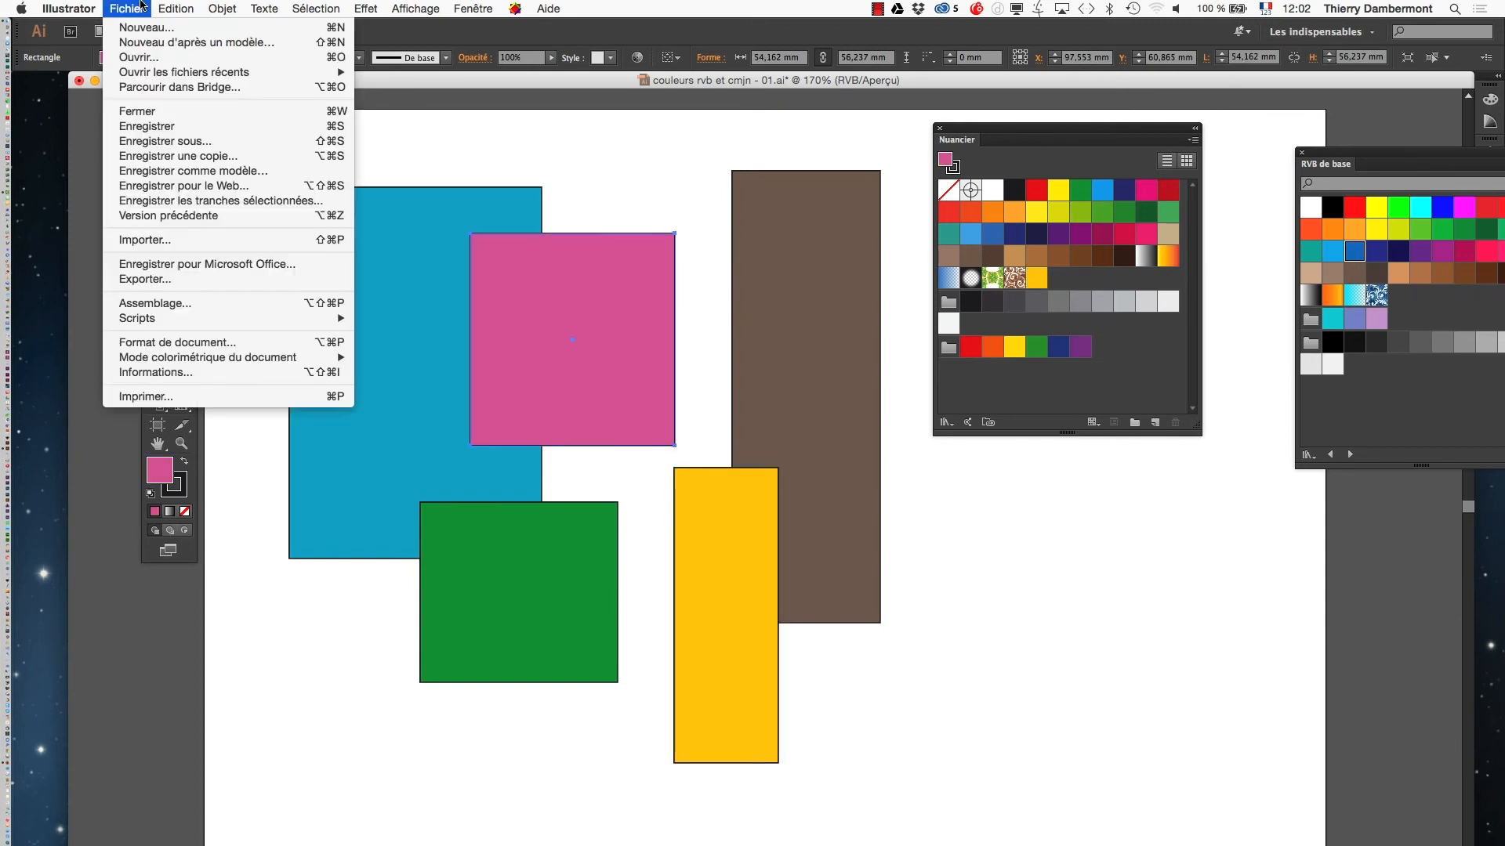
left_click(184, 223)
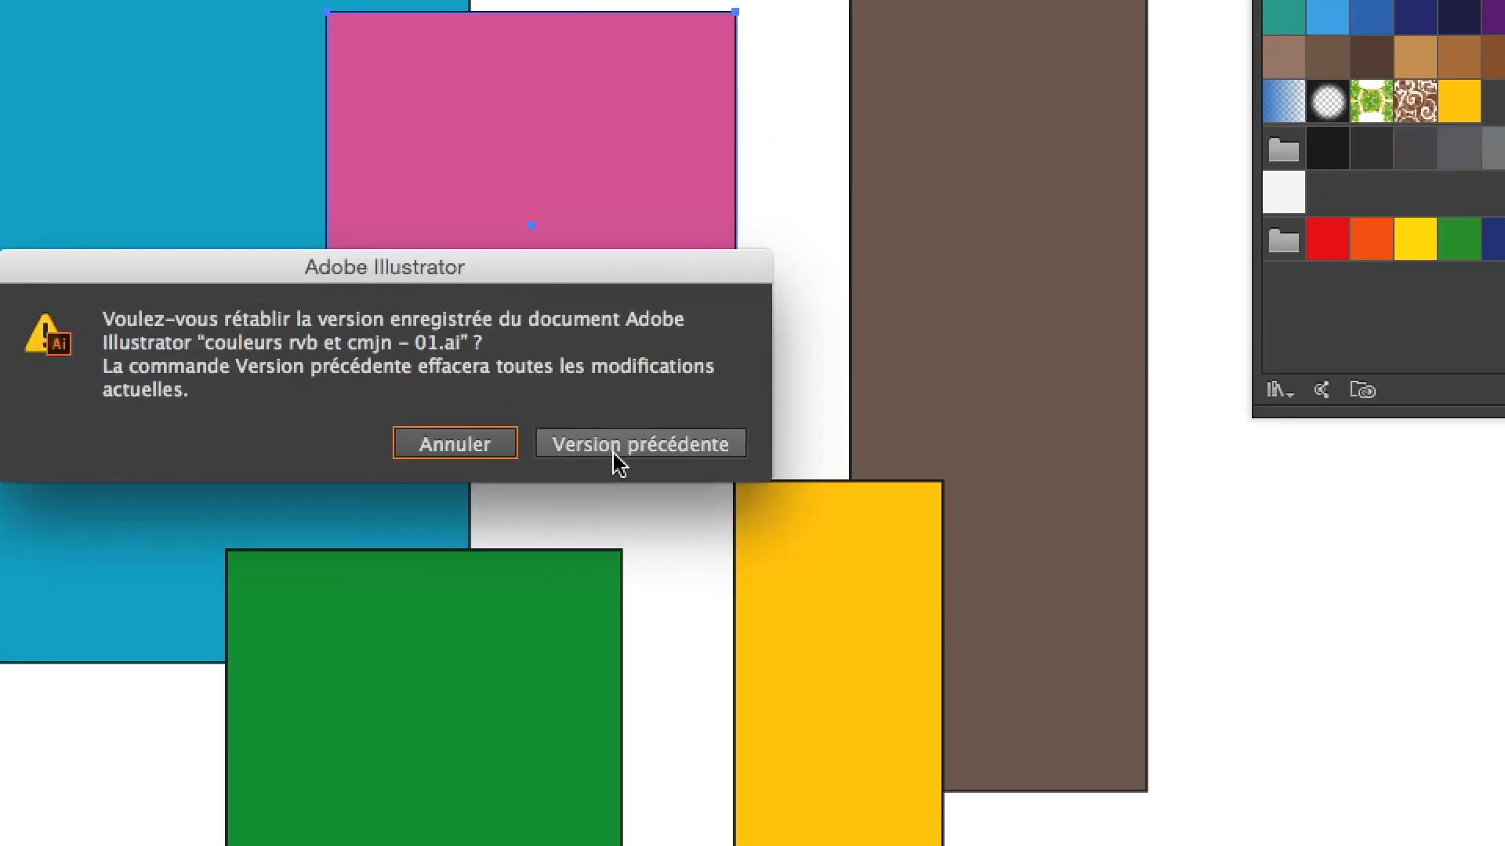
left_click(616, 454)
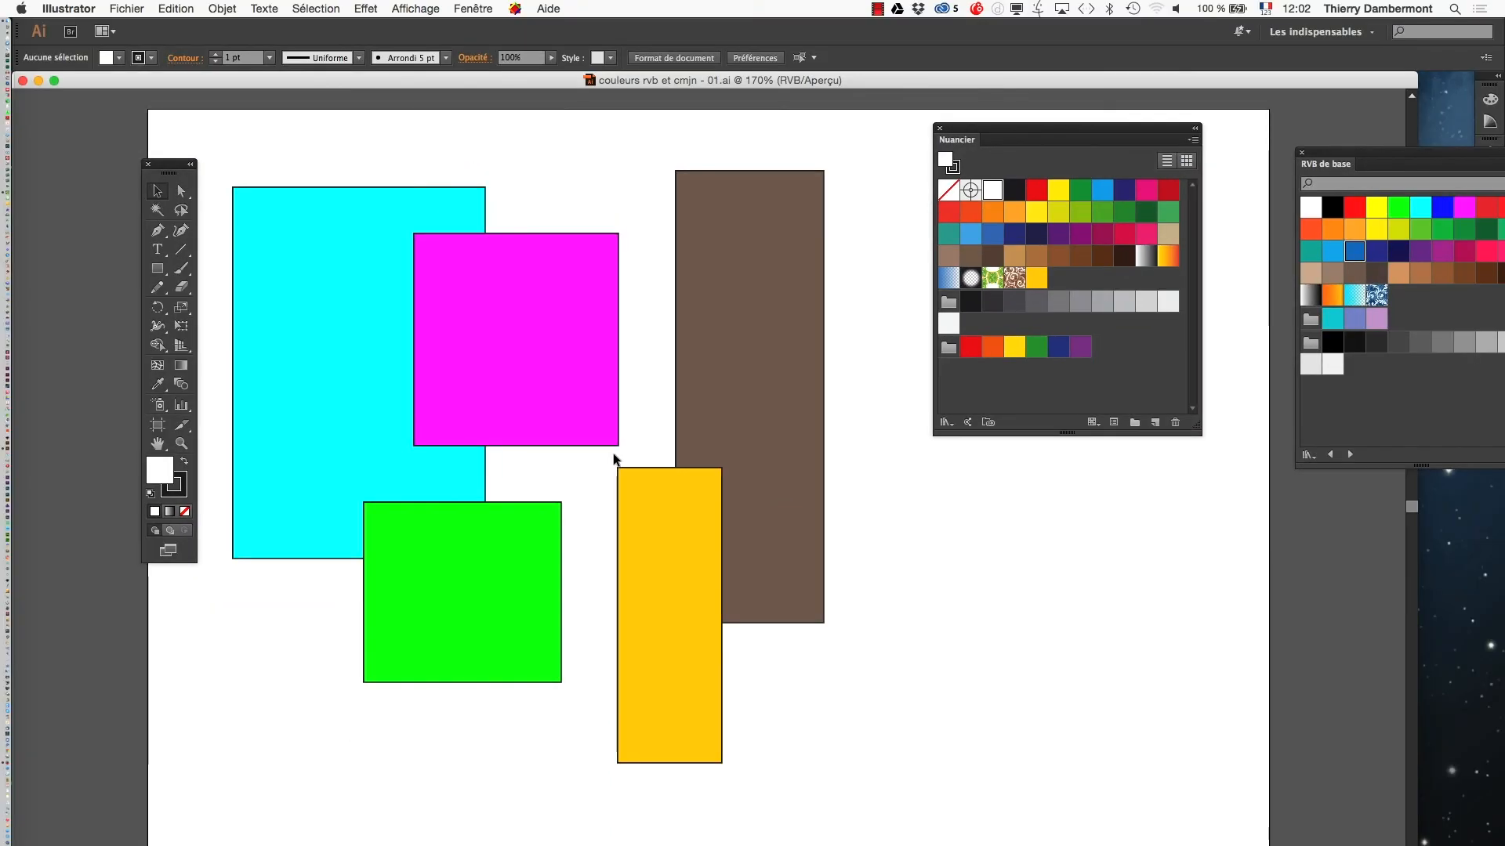
Select the magenta rectangle and move the tool palette a little further away from the shapes.
left_click(601, 408)
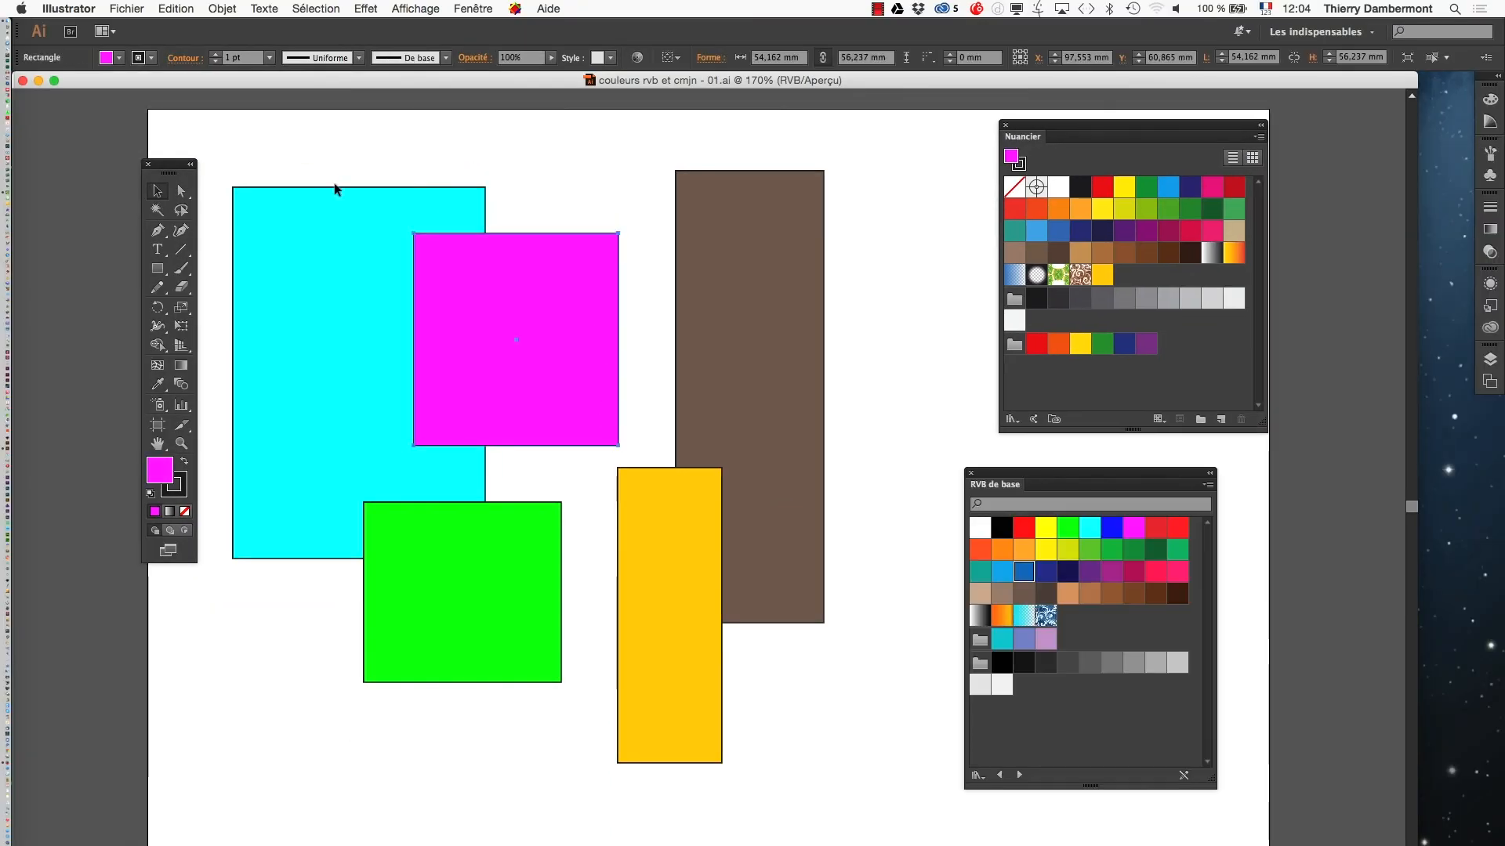
left_click_drag(172, 164, 151, 150)
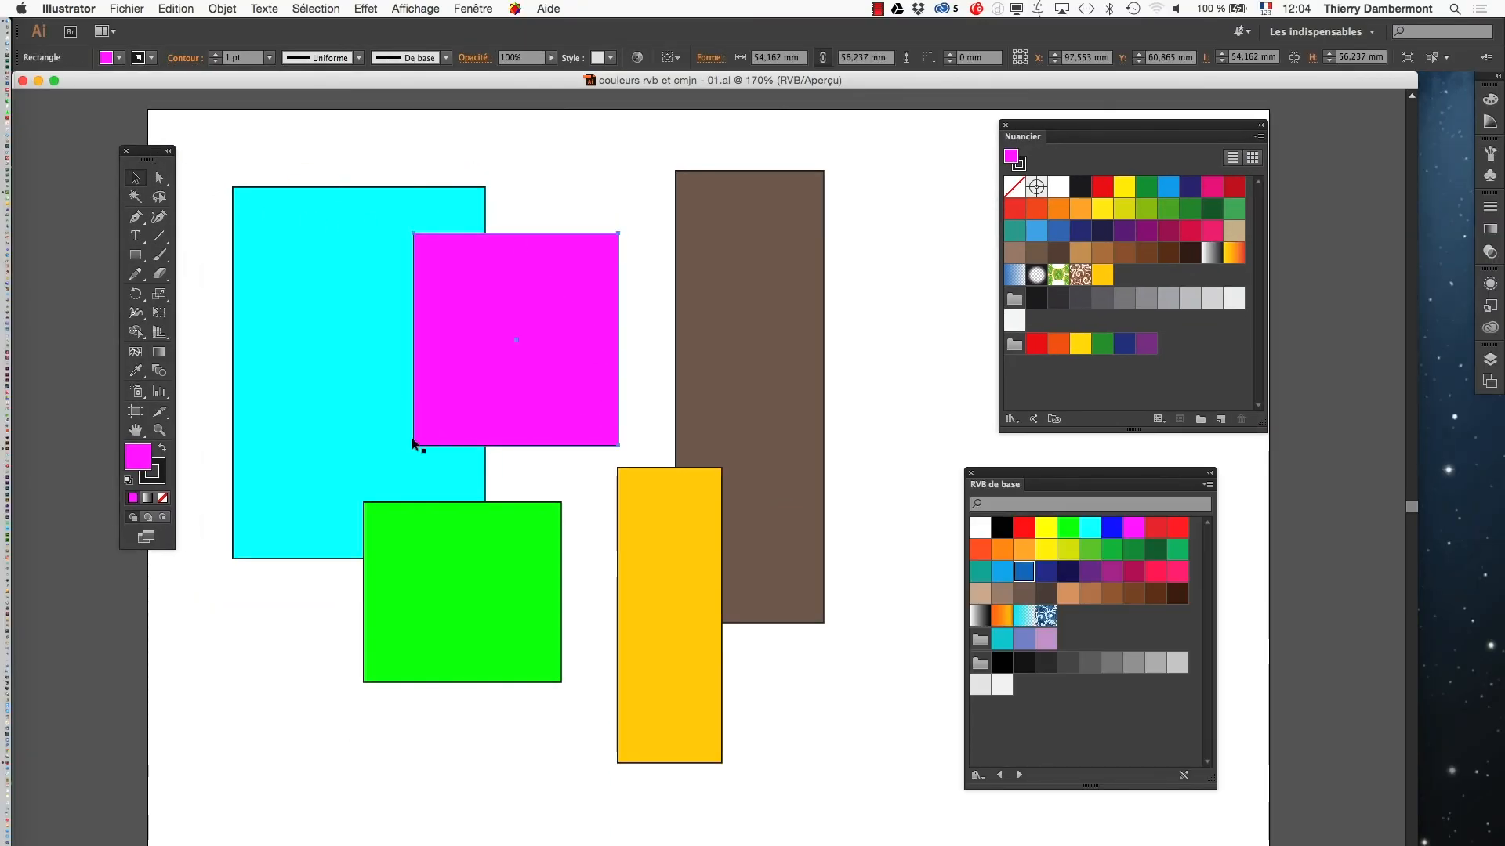